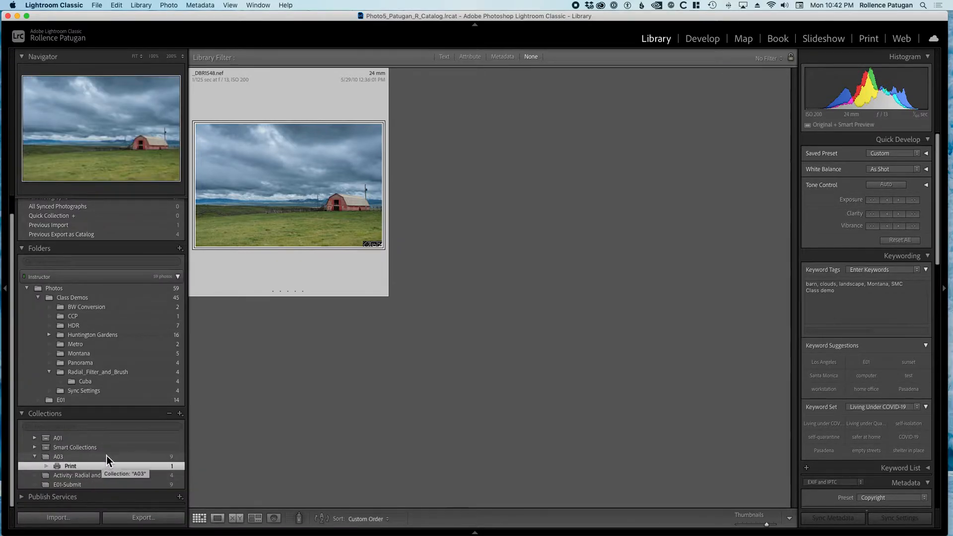
# Open the A03 collection and add the Cuba license plate photo and the man-by-the-sea photo to the Print collection.
pyautogui.click(103, 457)
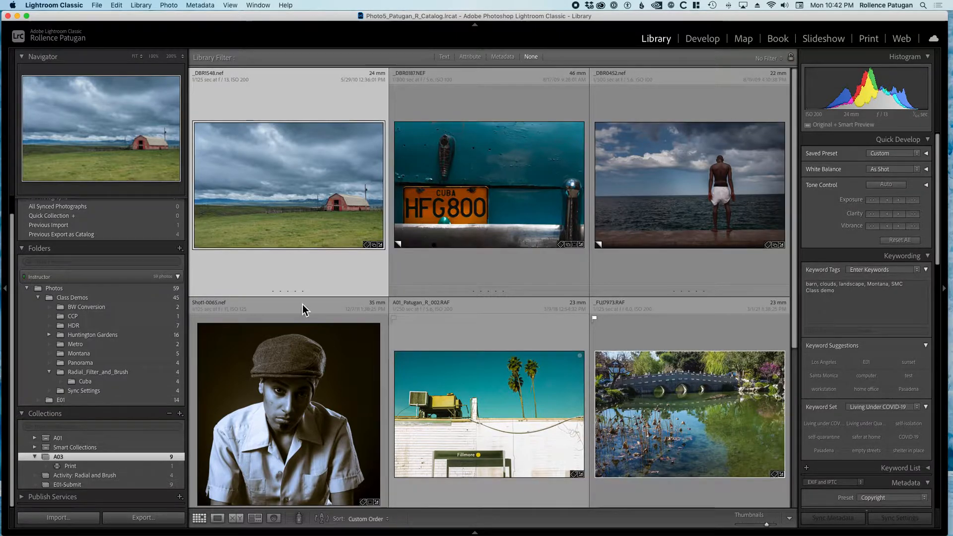
pyautogui.scroll(-1, 138, 442)
pyautogui.moveTo(504, 223); pyautogui.dragTo(122, 470)
pyautogui.moveTo(705, 206); pyautogui.dragTo(68, 466)
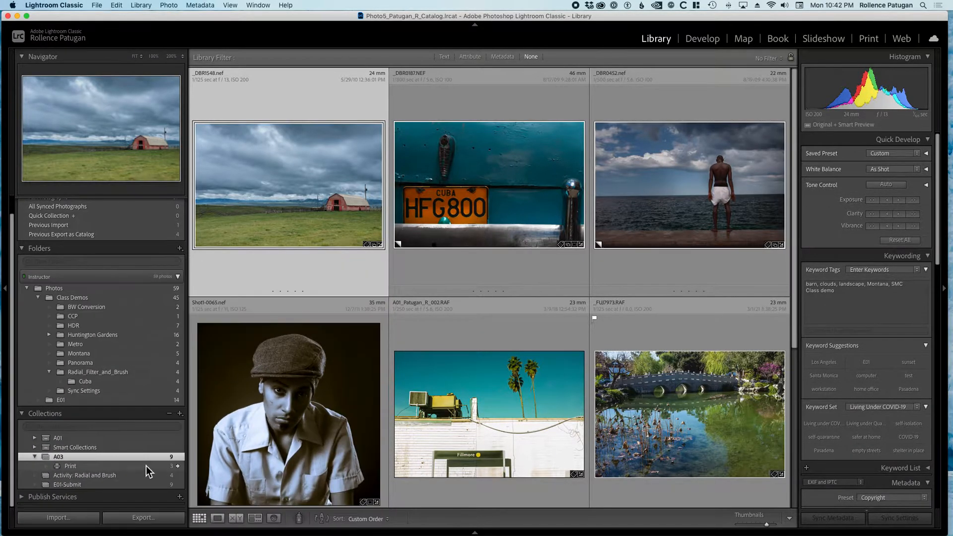
# Select the remaining six A03 photos, from the portrait through the color checker, and add them to the Print collection.
pyautogui.scroll(-4, 379, 406)
pyautogui.scroll(-2, 392, 397)
pyautogui.click(471, 267)
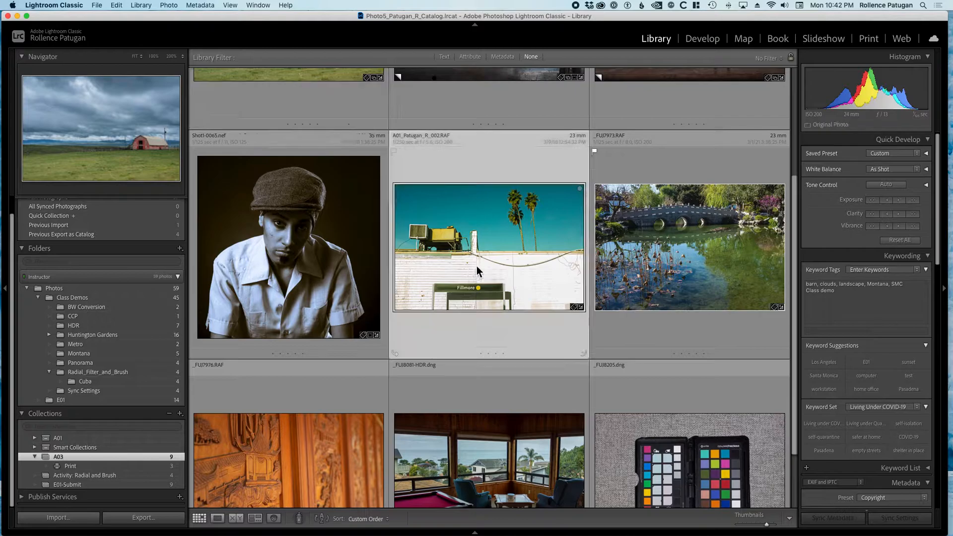
pyautogui.click(320, 271)
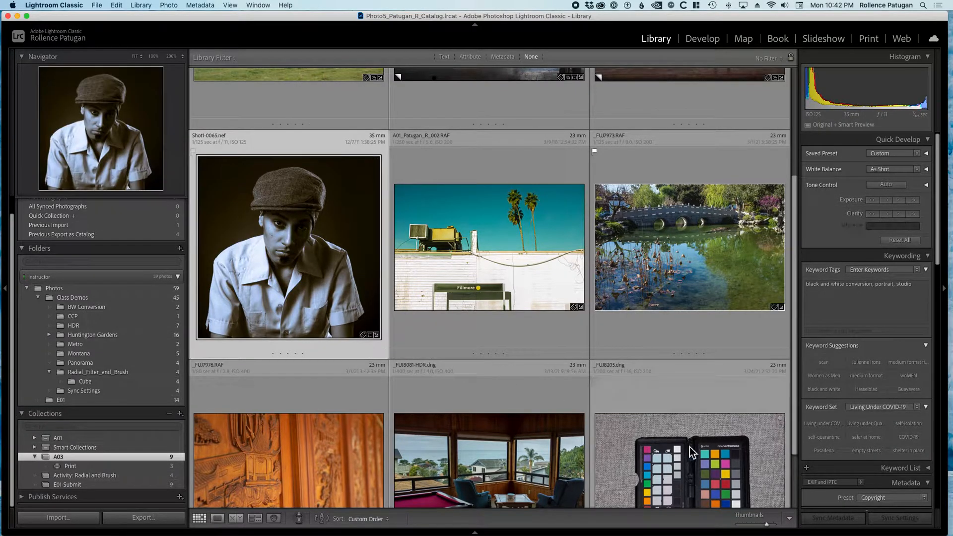
pyautogui.press('super+a')
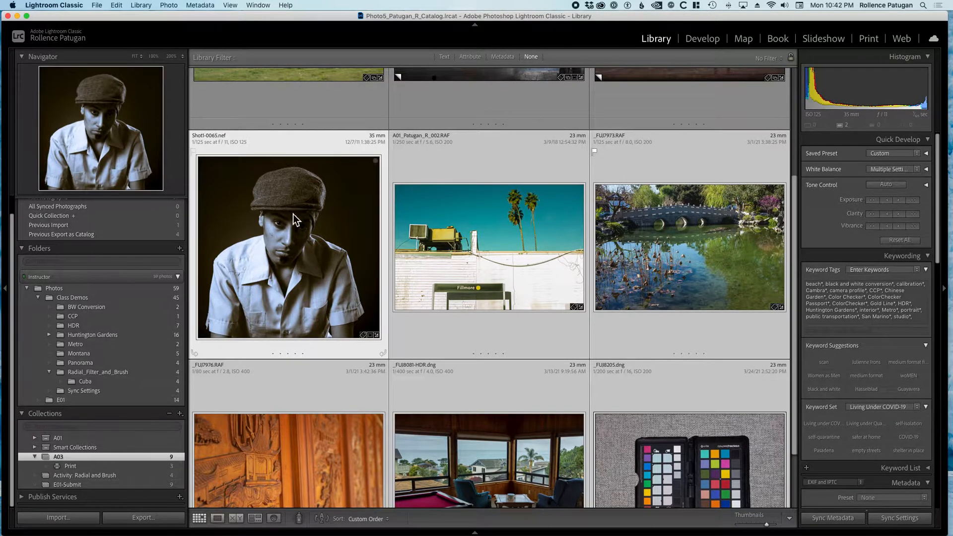
pyautogui.scroll(-5, 706, 395)
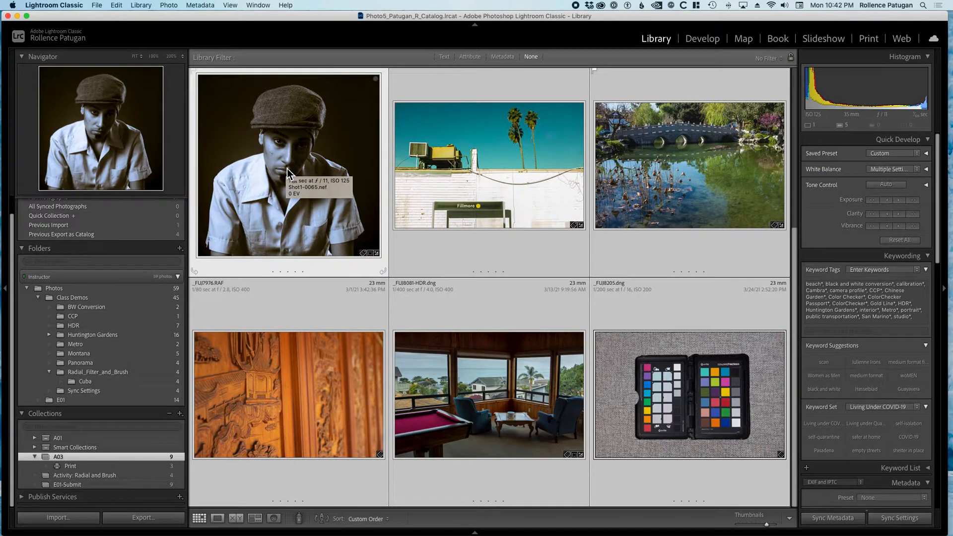
pyautogui.moveTo(288, 174); pyautogui.dragTo(97, 465)
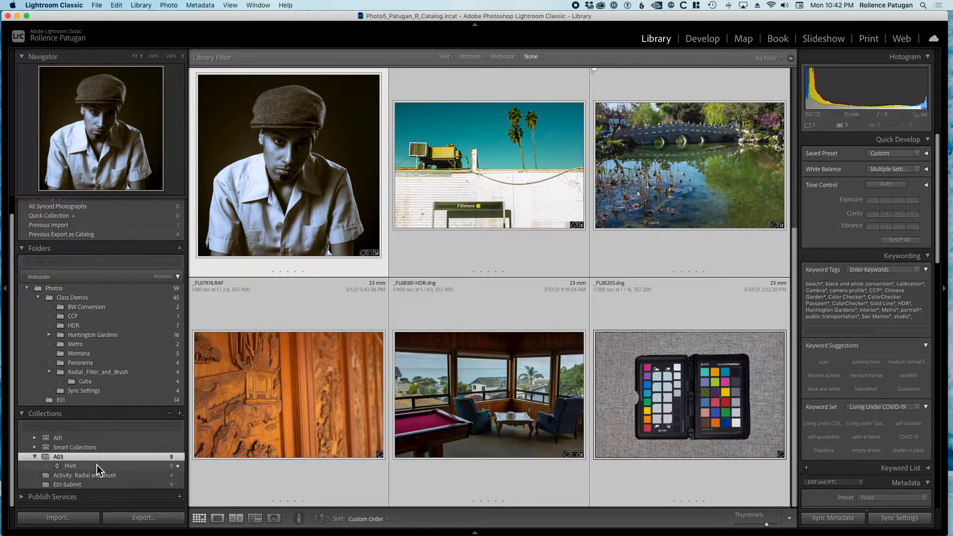
# Open the Print collection and select the red barn landscape photo.
pyautogui.click(100, 466)
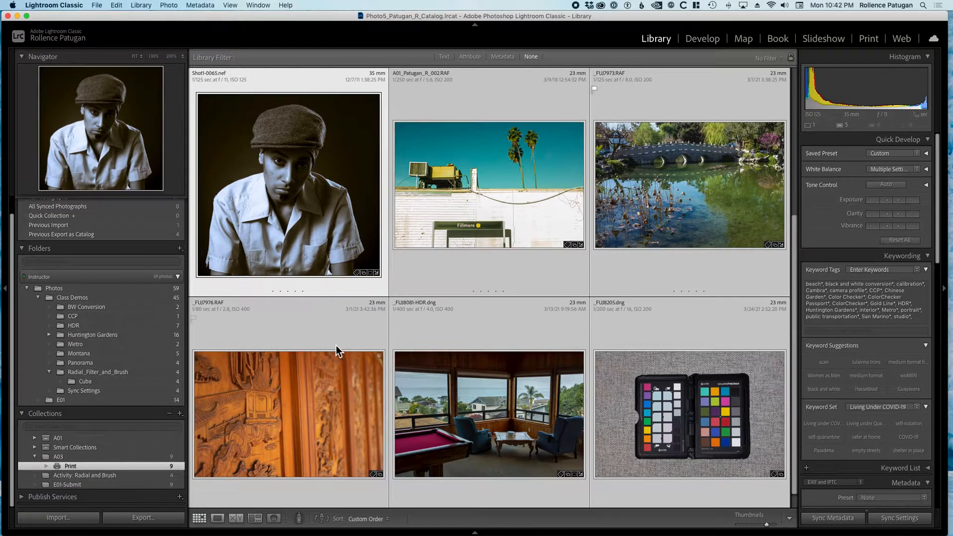
pyautogui.scroll(3, 331, 345)
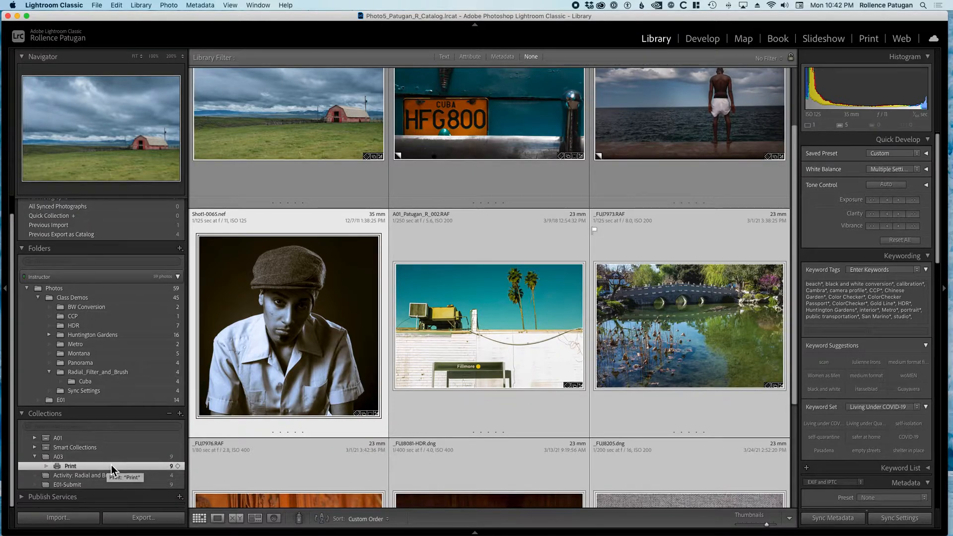
pyautogui.click(337, 148)
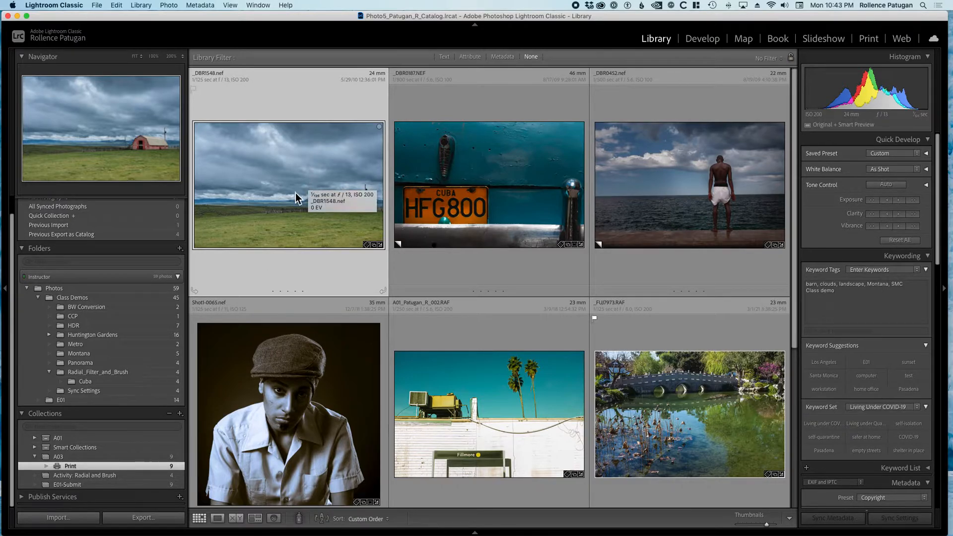
# Switch to the Print module and show the filmstrip with the collection's photos.
pyautogui.click(868, 39)
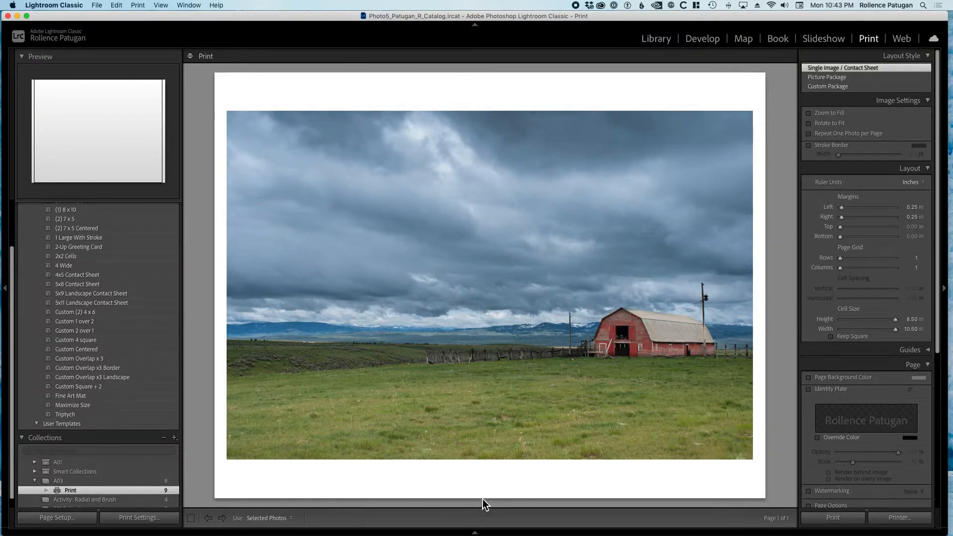
pyautogui.click(475, 529)
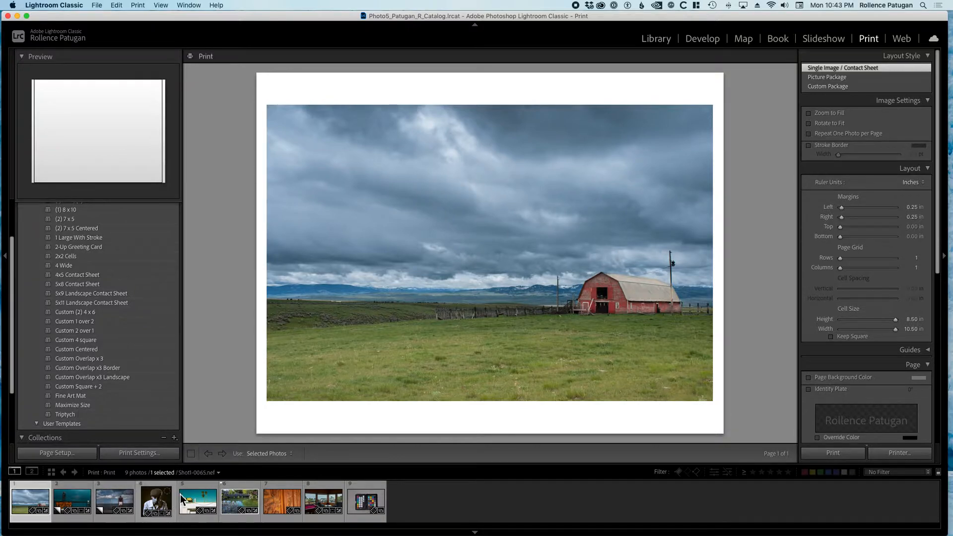
pyautogui.scroll(-5, 113, 355)
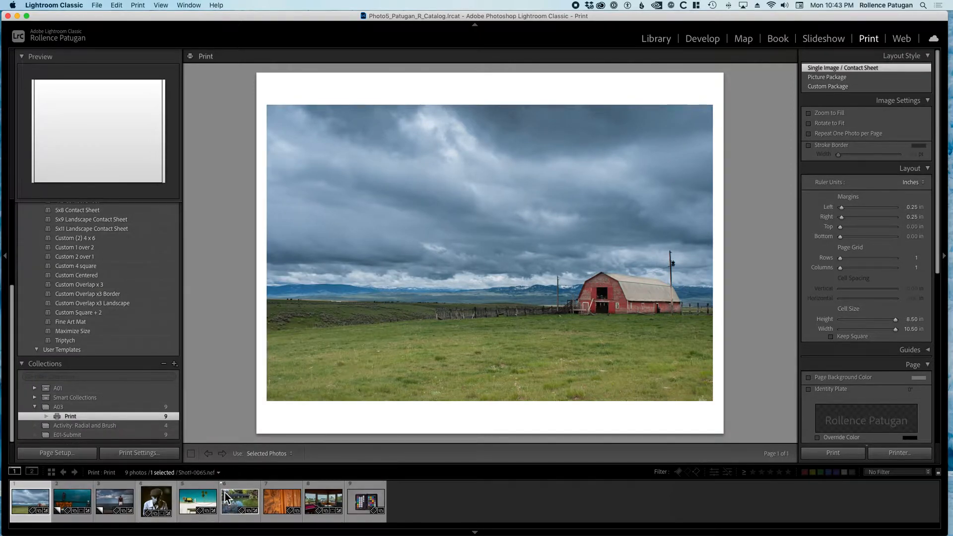
# Preview the license plate, man-by-the-sea and portrait photos on the print page, ending back on the barn photo.
pyautogui.click(68, 497)
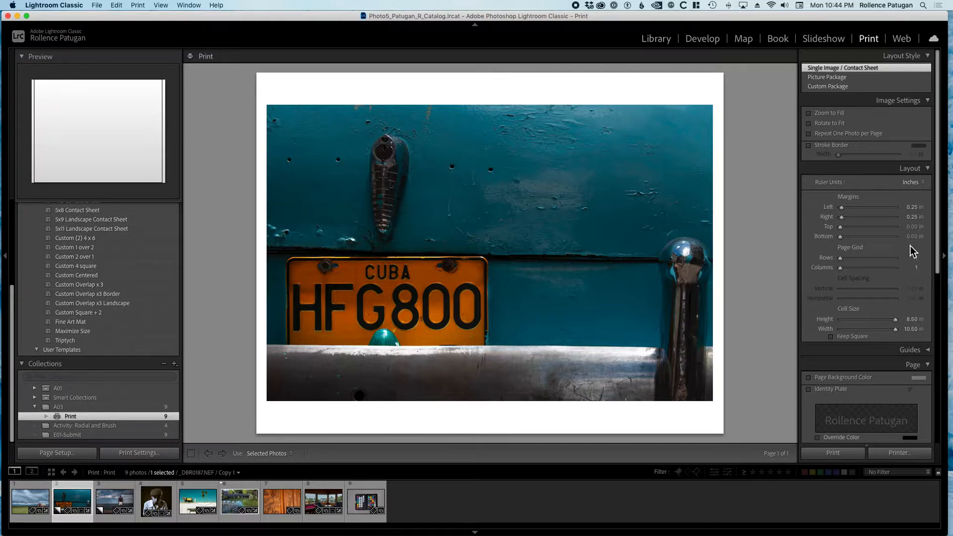
pyautogui.click(109, 501)
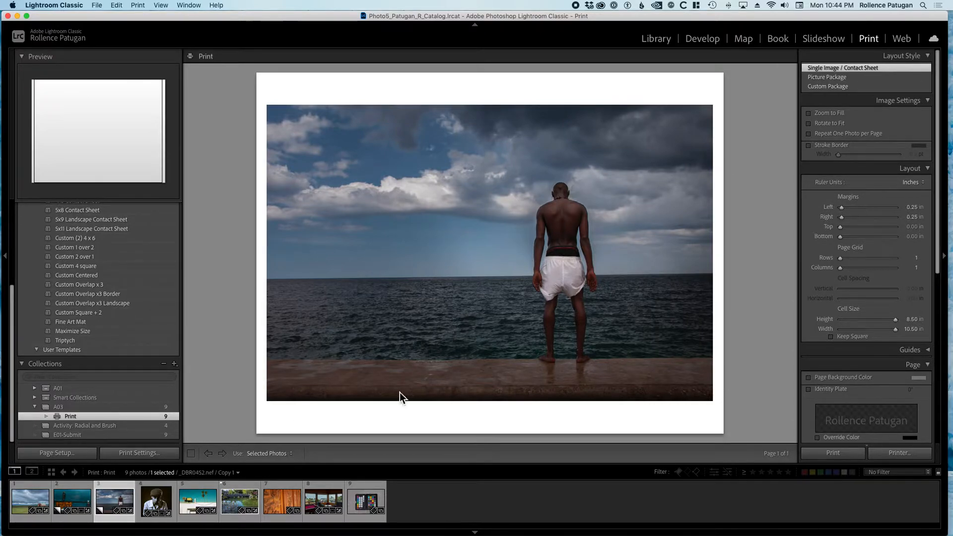
pyautogui.click(164, 500)
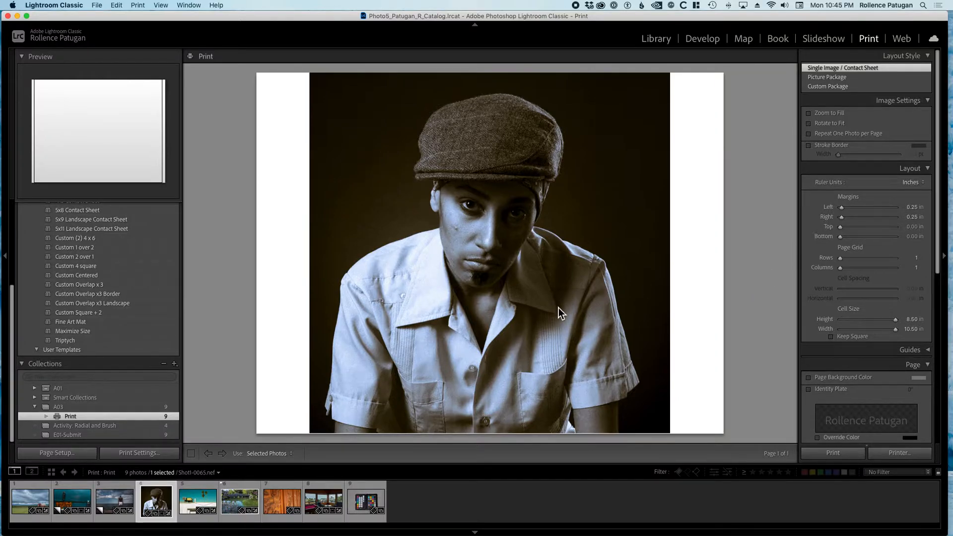
pyautogui.click(29, 504)
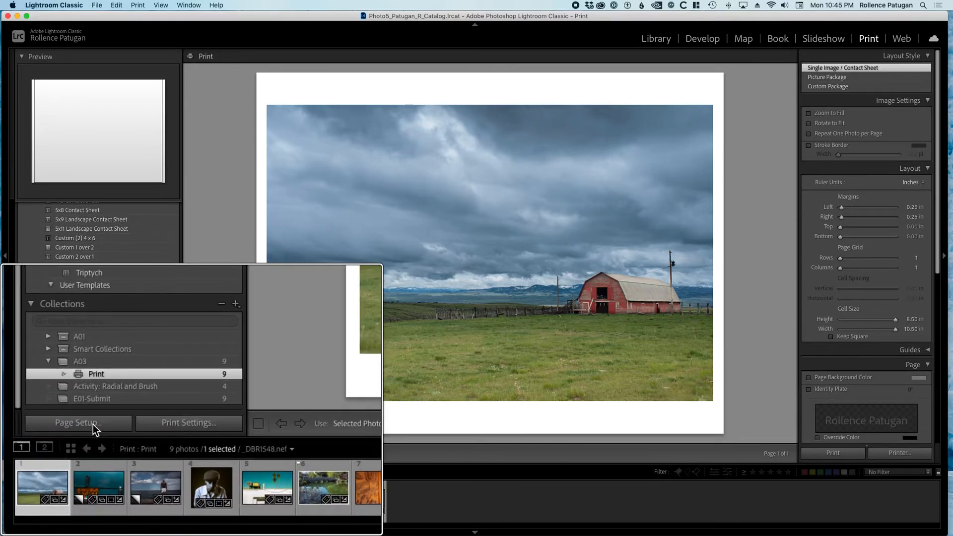
# Open Page Setup and examine the available paper sizes and the custom size settings without changing them.
pyautogui.click(71, 453)
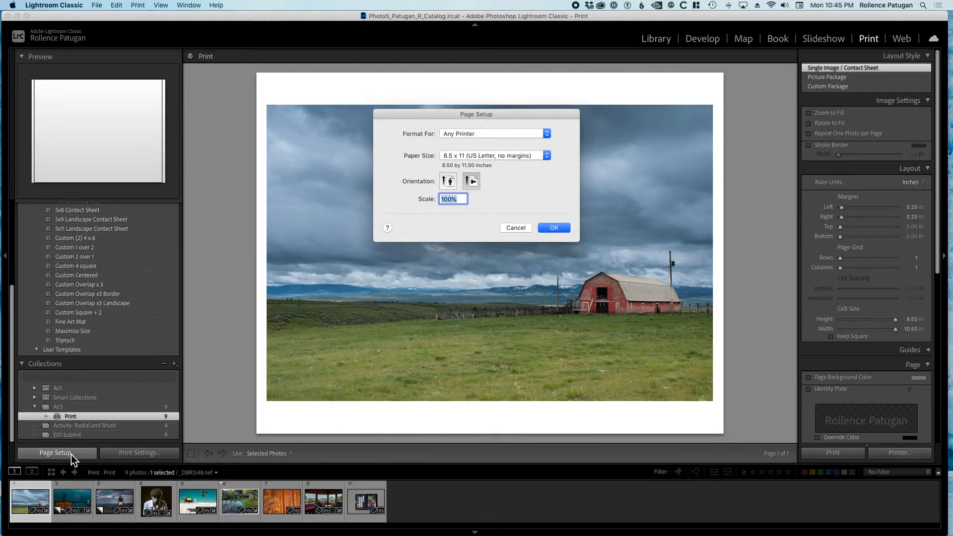
pyautogui.click(539, 156)
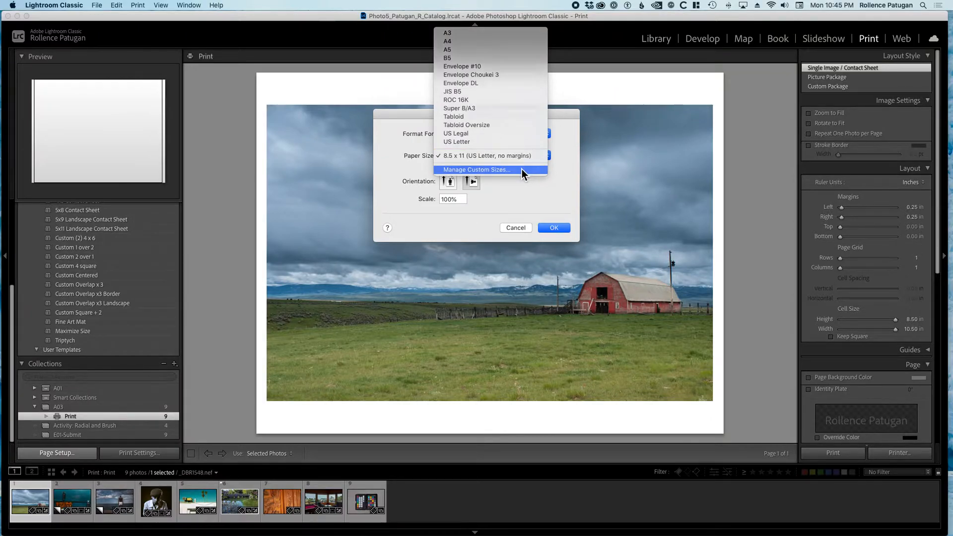
pyautogui.click(522, 169)
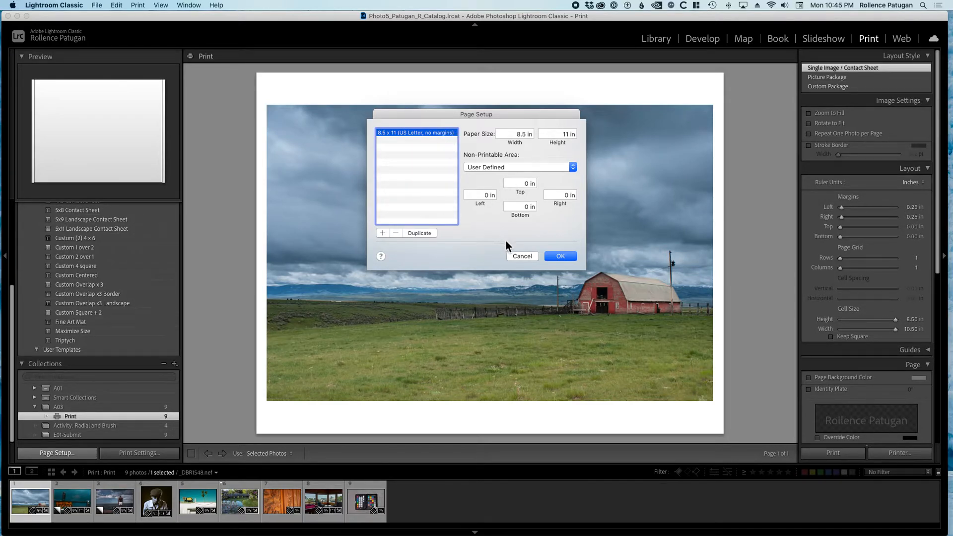
pyautogui.click(517, 256)
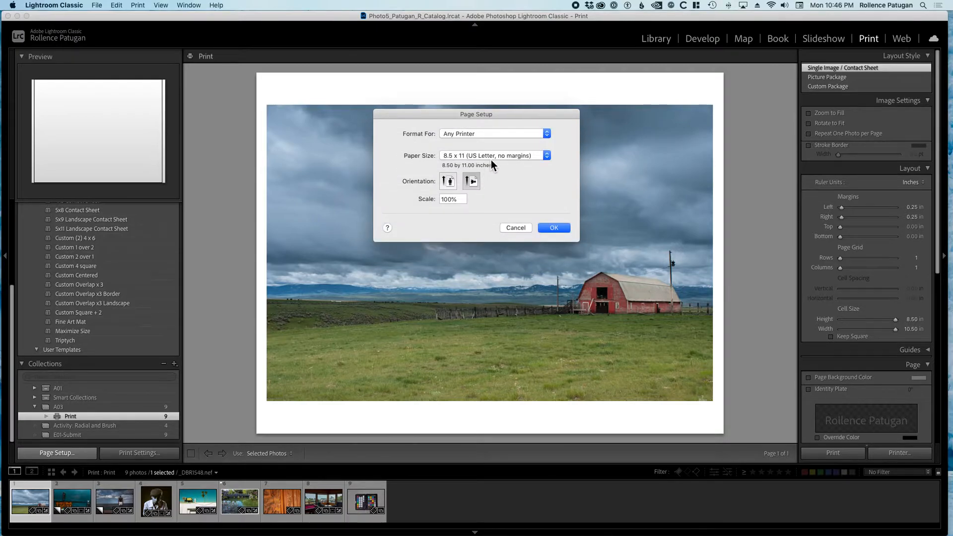
pyautogui.click(491, 159)
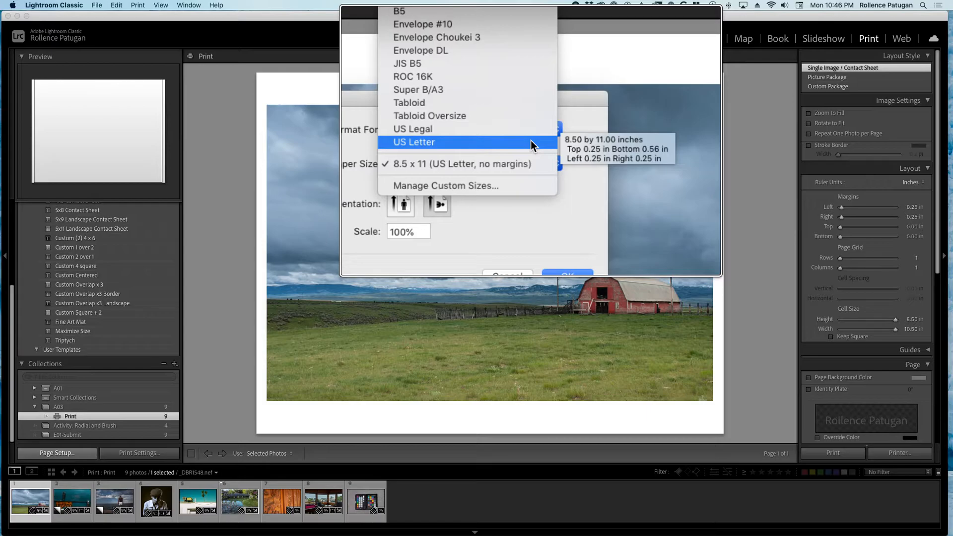
pyautogui.click(565, 172)
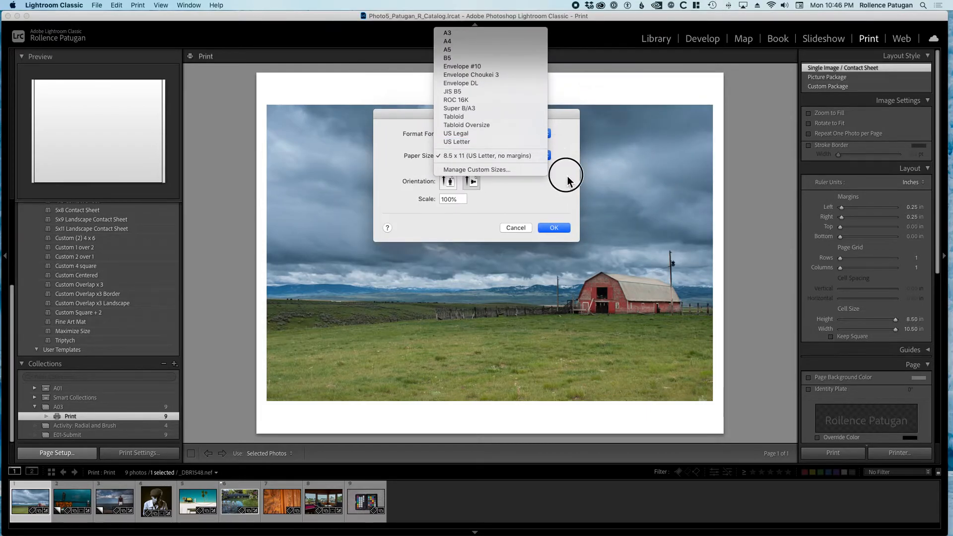
pyautogui.moveTo(505, 114); pyautogui.dragTo(506, 115)
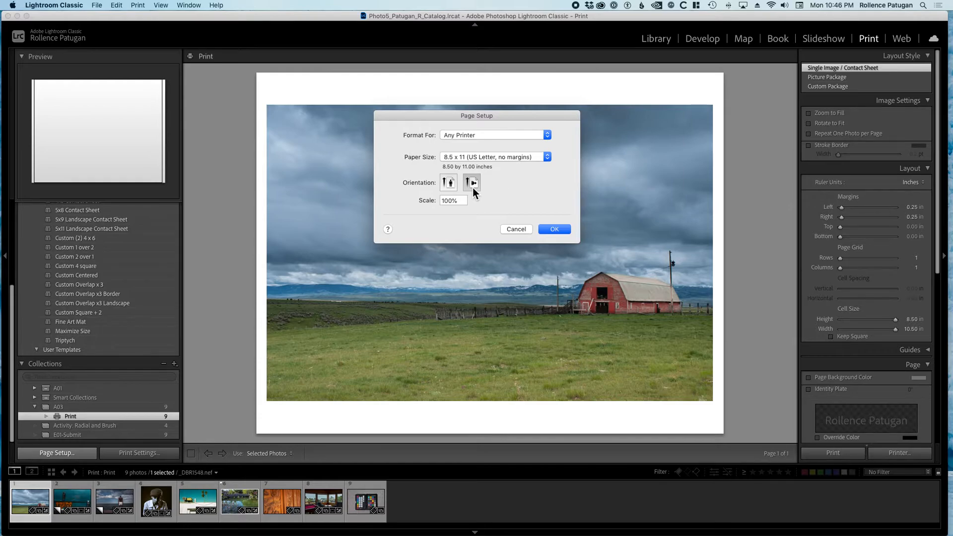
# Set the page orientation to portrait and apply the page setup.
pyautogui.click(451, 187)
pyautogui.click(559, 231)
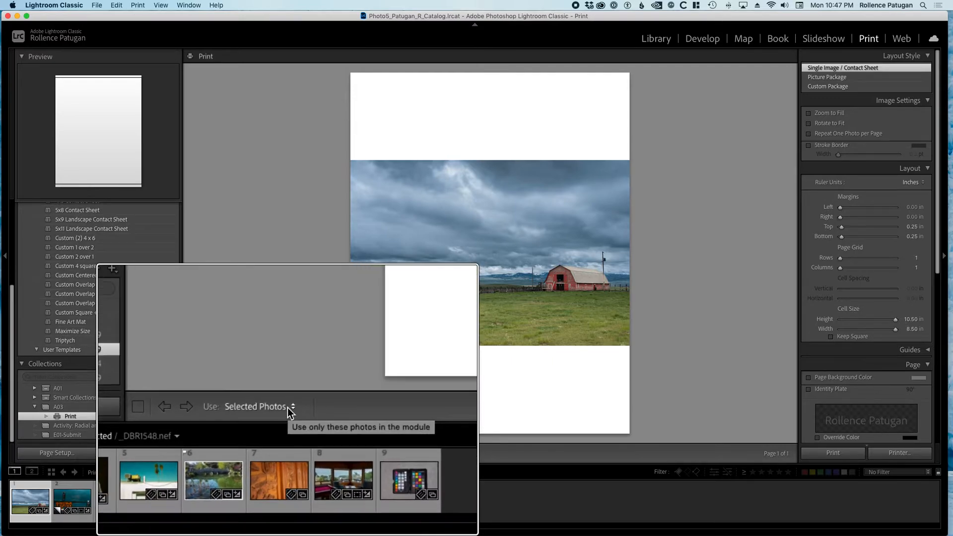
# Use all filmstrip photos for the print and set the page grid to 3 rows and 3 columns.
pyautogui.click(288, 407)
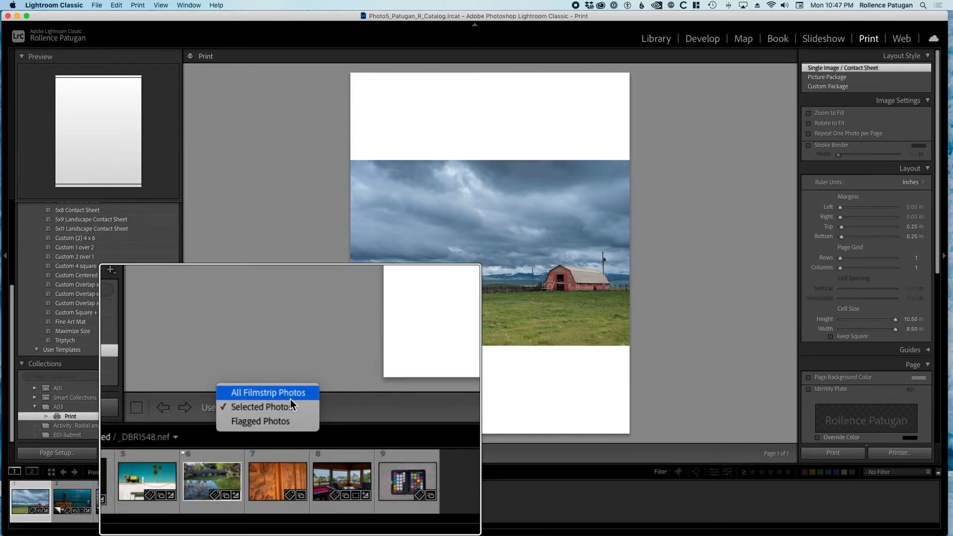
pyautogui.click(290, 399)
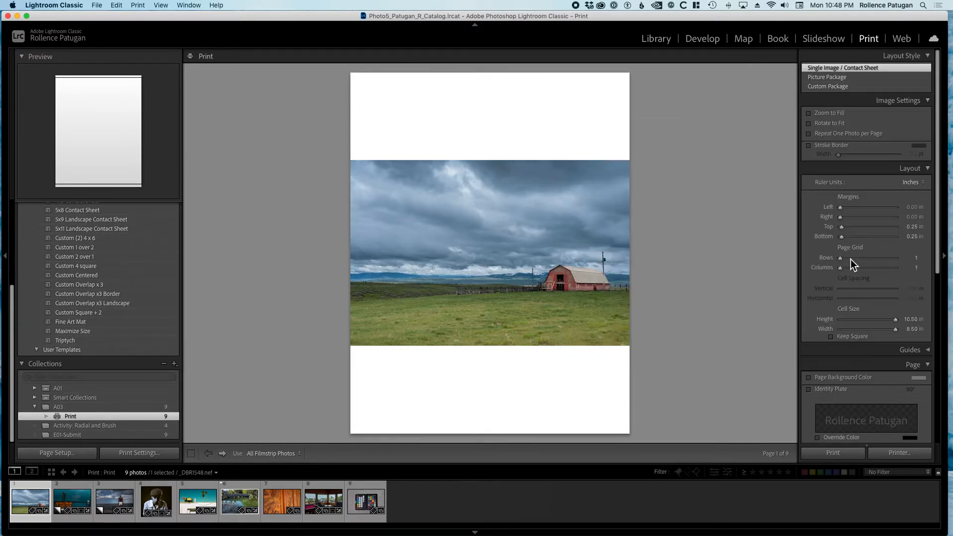
pyautogui.click(917, 259)
pyautogui.write('3')
pyautogui.press('Tab')
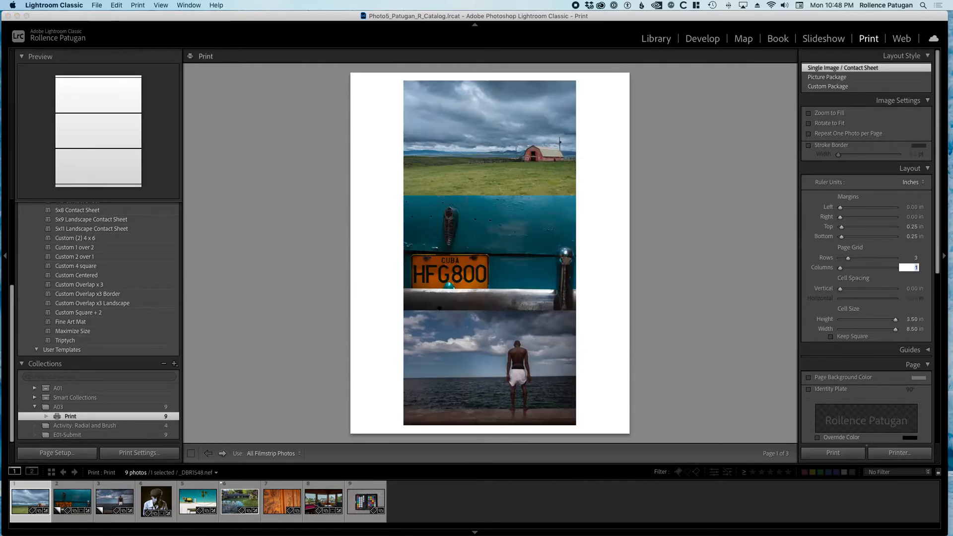
pyautogui.write('3')
pyautogui.press('Tab')
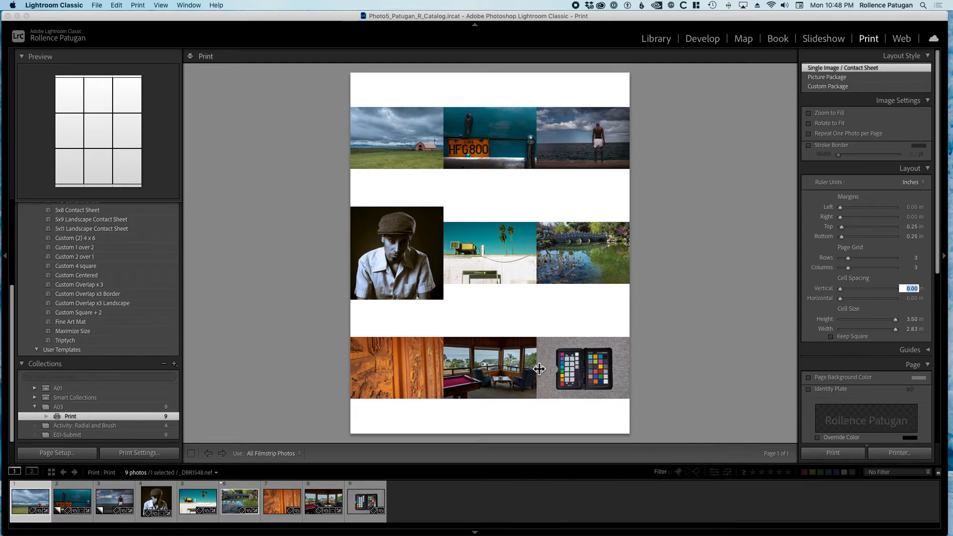
pyautogui.click(676, 311)
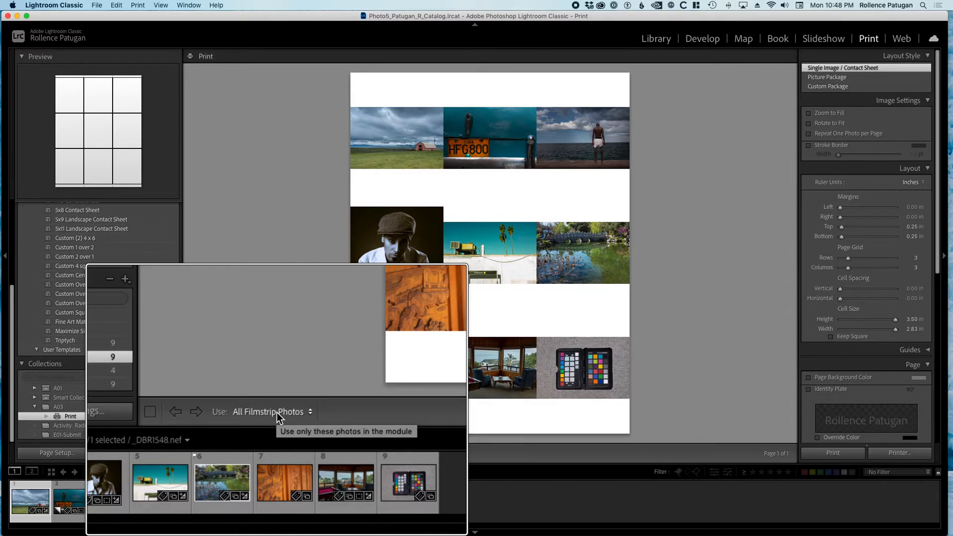
# Limit the print to selected photos and check several filmstrip photos one at a time in the grid, ending on the barn.
pyautogui.click(284, 454)
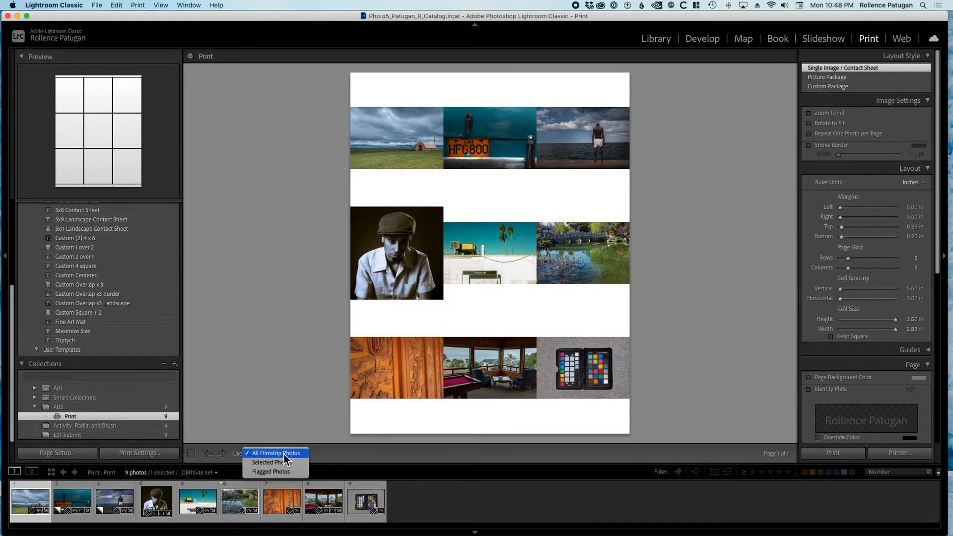
pyautogui.click(283, 463)
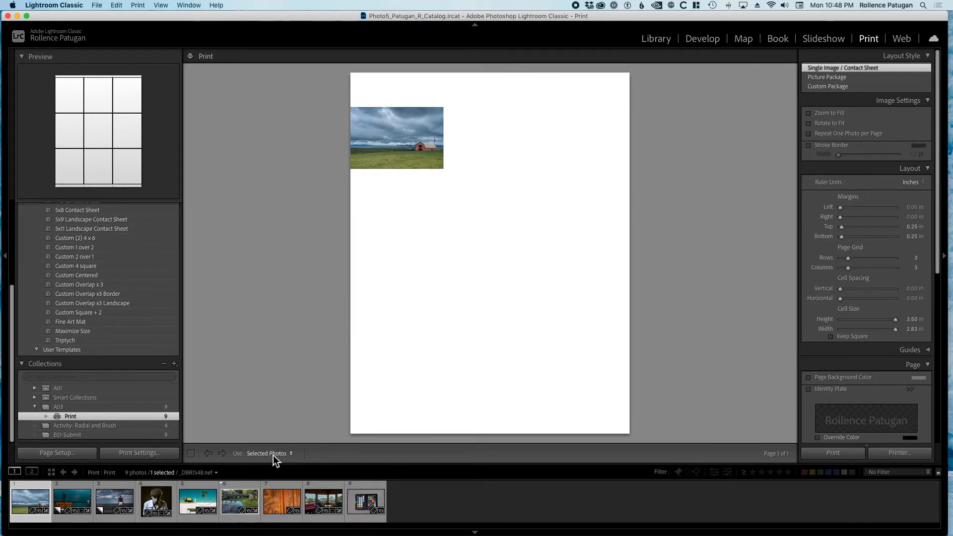
pyautogui.click(69, 502)
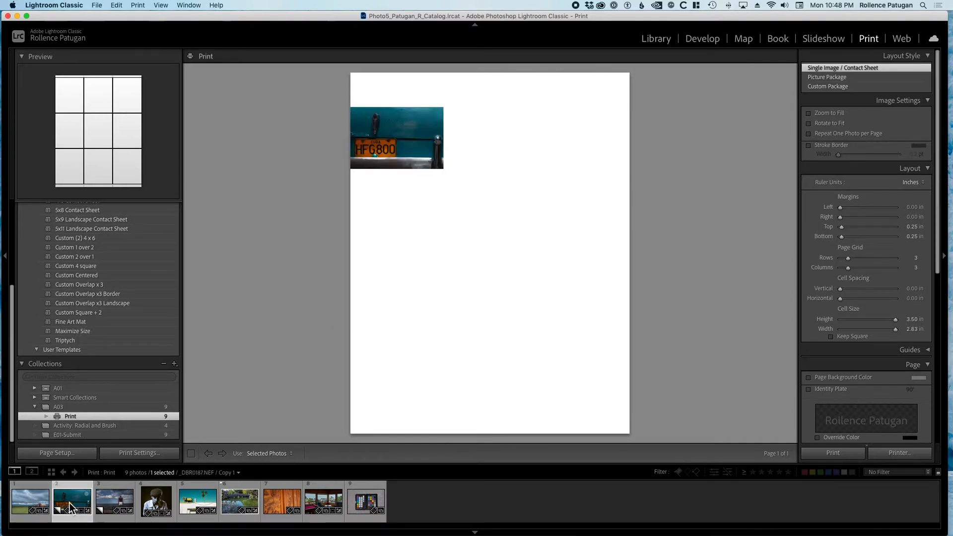
pyautogui.click(127, 504)
pyautogui.click(153, 502)
pyautogui.click(198, 502)
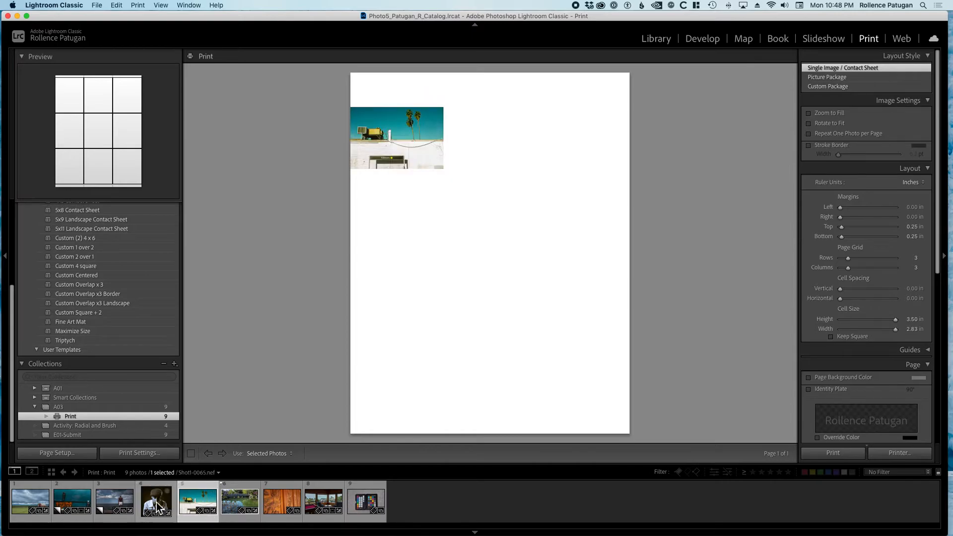
pyautogui.click(30, 502)
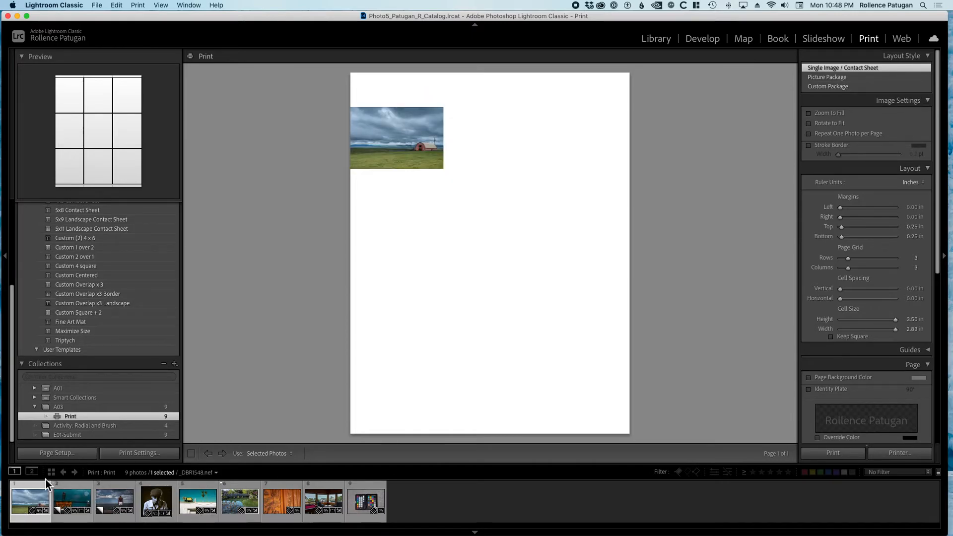
# Include all filmstrip photos in the print again and turn on Rotate to Fit.
pyautogui.click(278, 453)
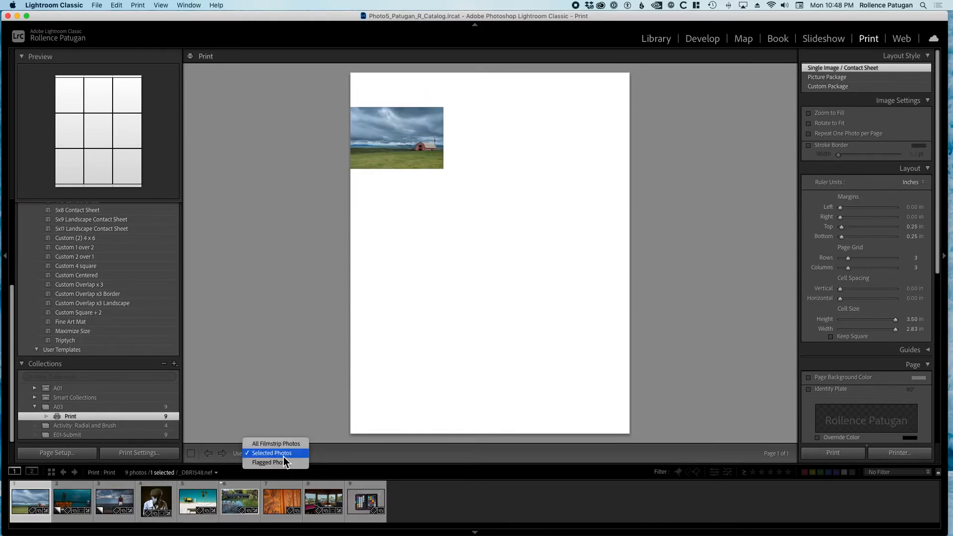
pyautogui.click(288, 444)
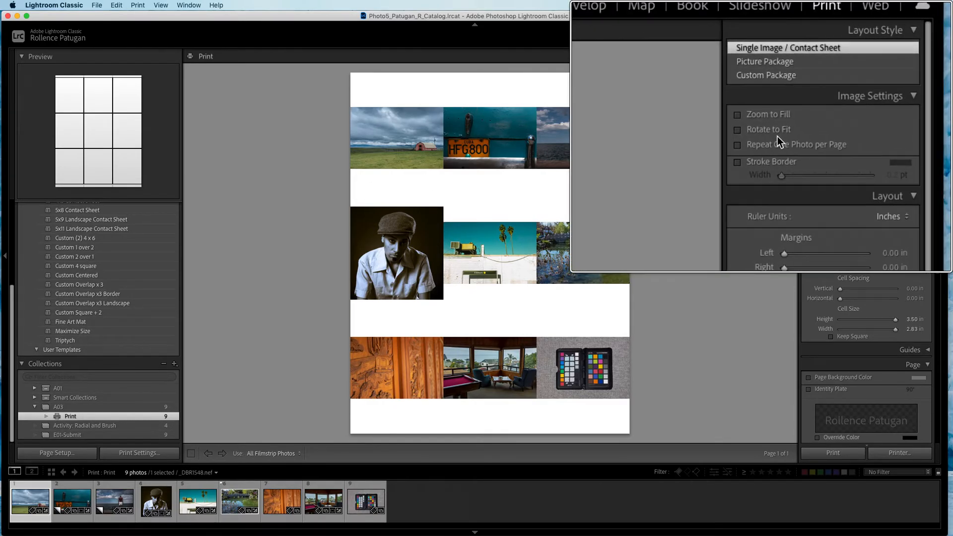
pyautogui.click(812, 127)
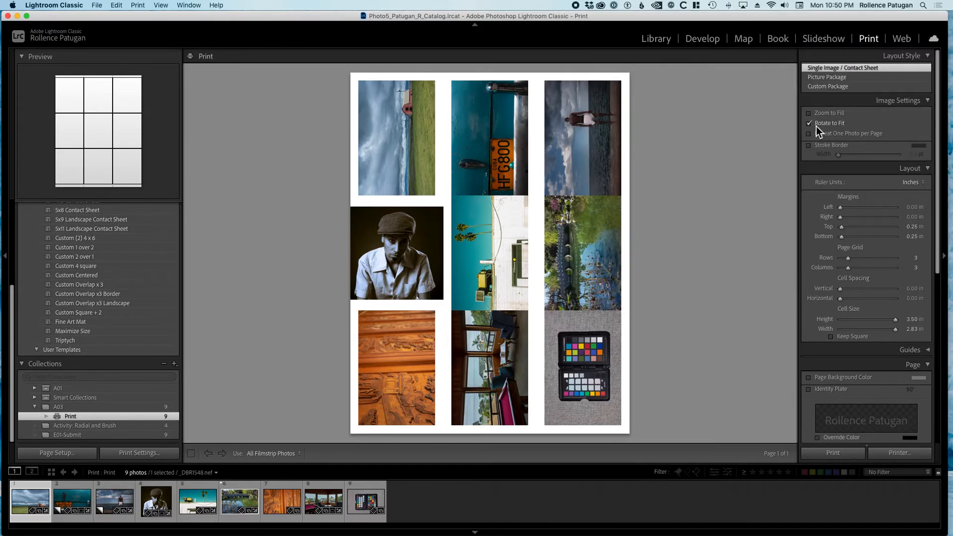
pyautogui.click(816, 126)
pyautogui.click(816, 127)
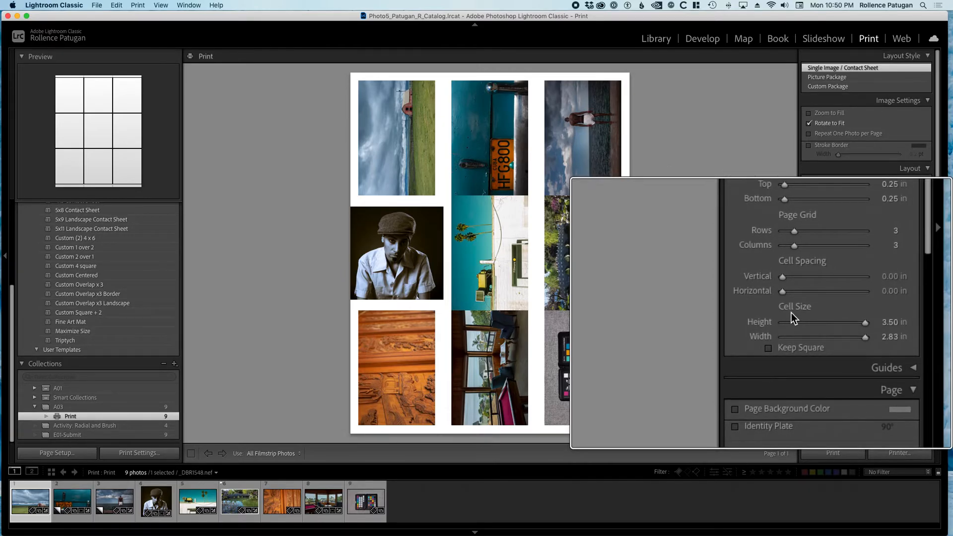
# Try different cell size and margin settings, returning the top and bottom margins to 0.25 in.
pyautogui.moveTo(898, 323)
pyautogui.mouseDown()
pyautogui.moveTo(871, 322)
pyautogui.moveTo(895, 321)
pyautogui.moveTo(894, 331)
pyautogui.moveTo(861, 334)
pyautogui.moveTo(898, 332)
pyautogui.moveTo(901, 322)
pyautogui.mouseUp()
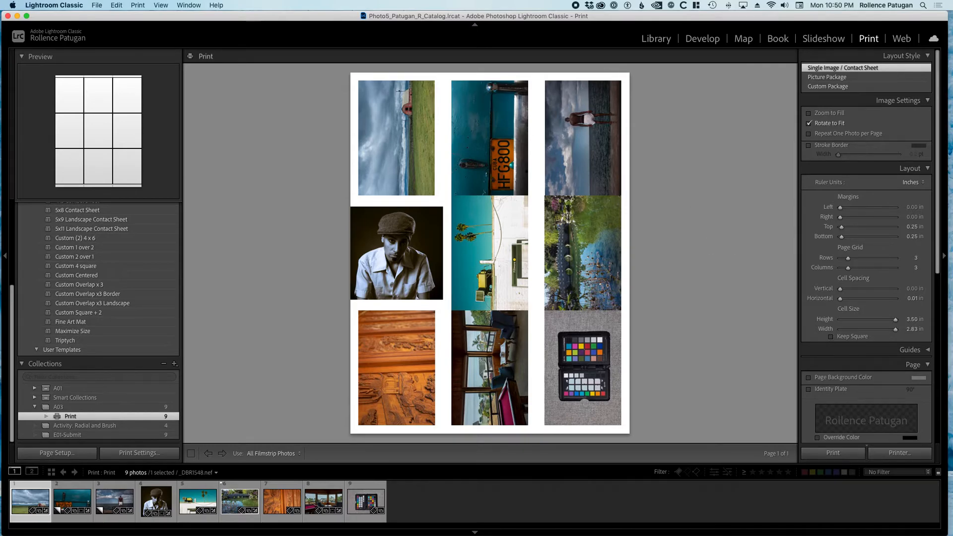
pyautogui.moveTo(844, 228); pyautogui.dragTo(838, 240)
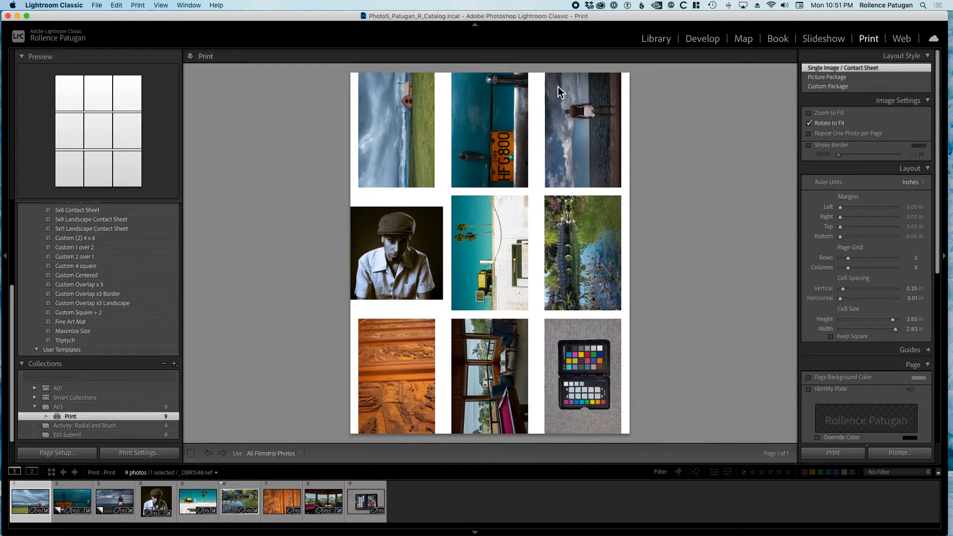
pyautogui.click(911, 228)
pyautogui.write('.25')
pyautogui.press('Tab')
pyautogui.write('.25')
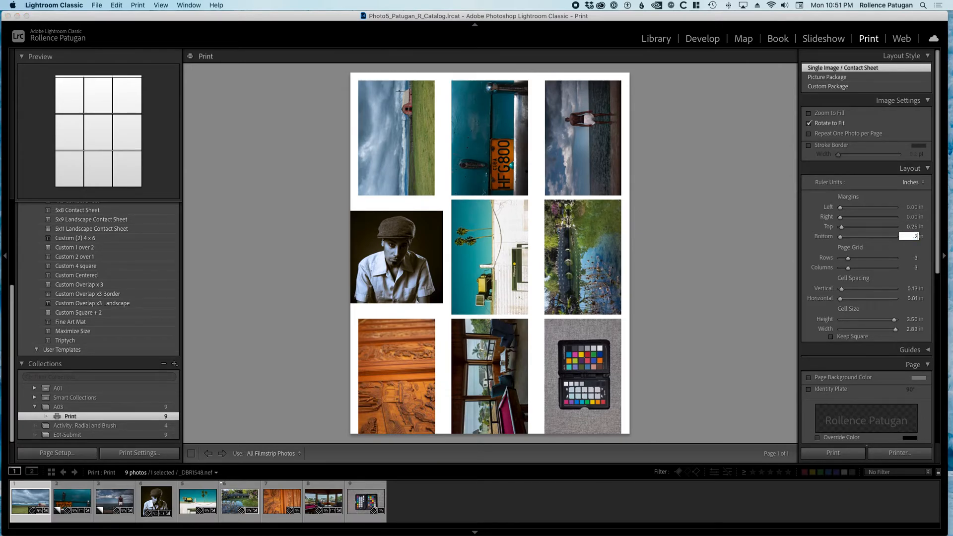
pyautogui.press('Tab')
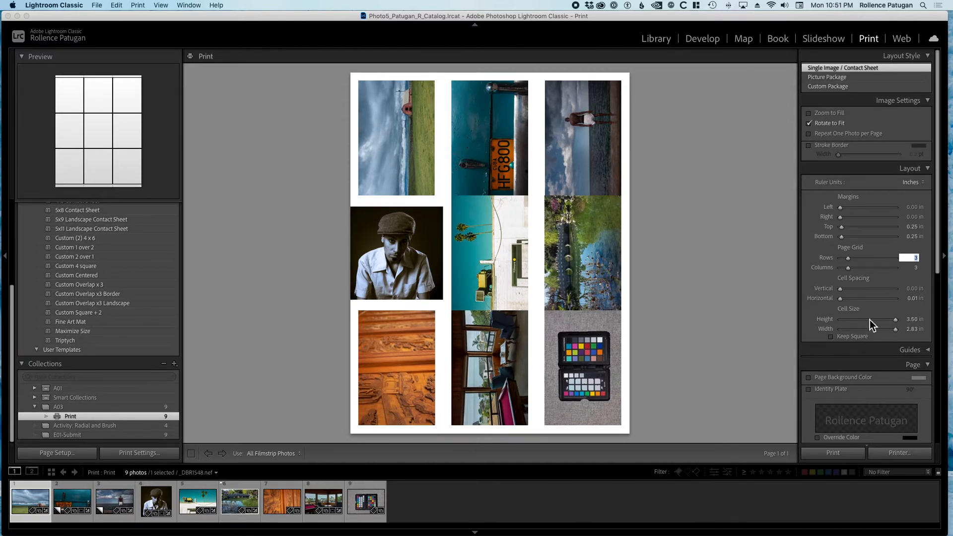
pyautogui.click(892, 321)
# Turn on Zoom to Fill and reposition the photos inside their contact sheet cells.
pyautogui.click(838, 115)
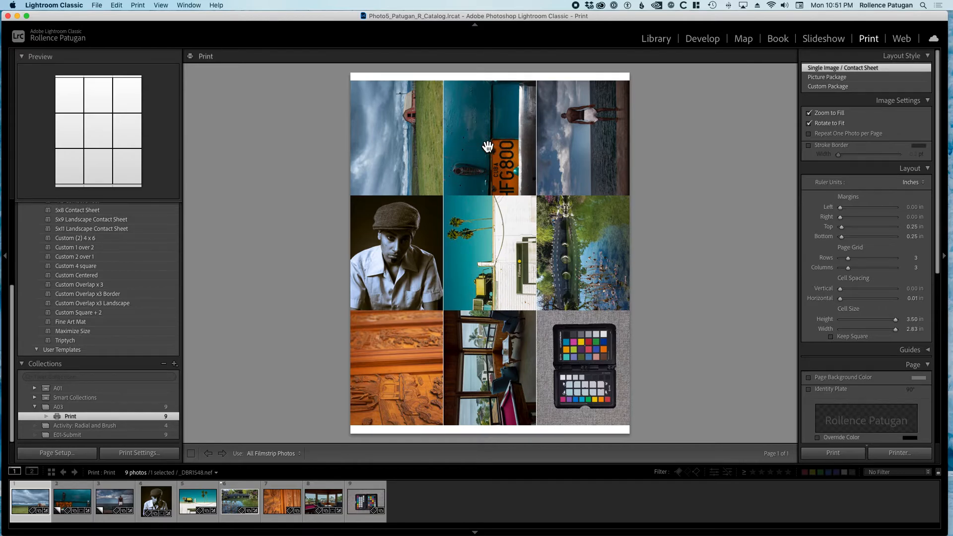
pyautogui.moveTo(487, 147); pyautogui.dragTo(511, 152)
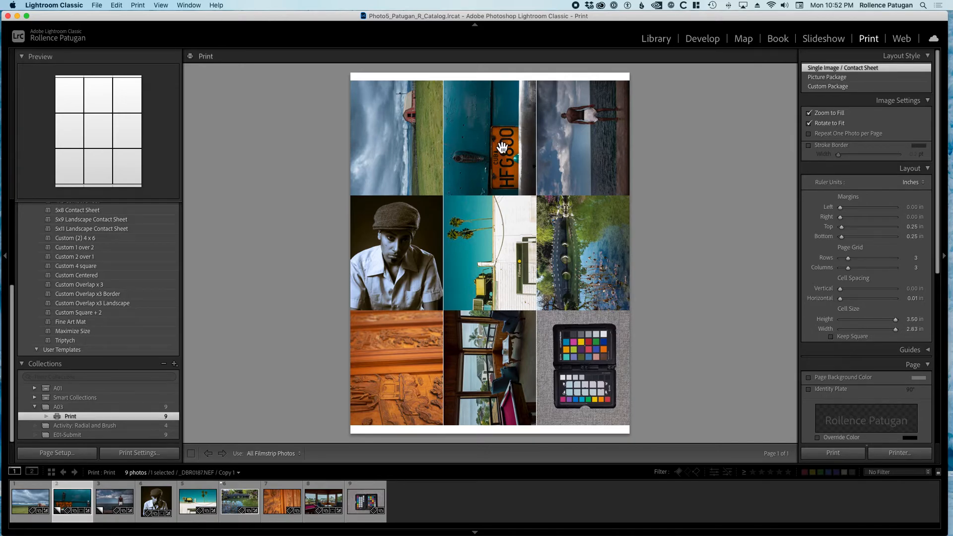
pyautogui.moveTo(579, 165)
pyautogui.mouseDown()
pyautogui.moveTo(584, 157)
pyautogui.moveTo(573, 170)
pyautogui.mouseUp()
pyautogui.click(419, 170)
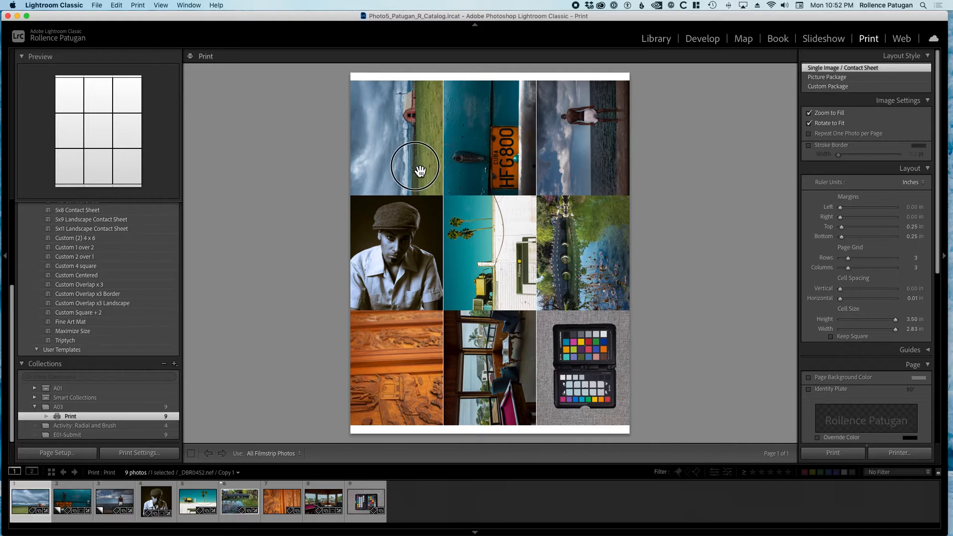
pyautogui.moveTo(412, 232); pyautogui.dragTo(410, 214)
pyautogui.moveTo(486, 254); pyautogui.dragTo(481, 247)
pyautogui.moveTo(594, 256); pyautogui.dragTo(581, 259)
pyautogui.moveTo(516, 341); pyautogui.dragTo(513, 351)
pyautogui.moveTo(411, 353); pyautogui.dragTo(410, 361)
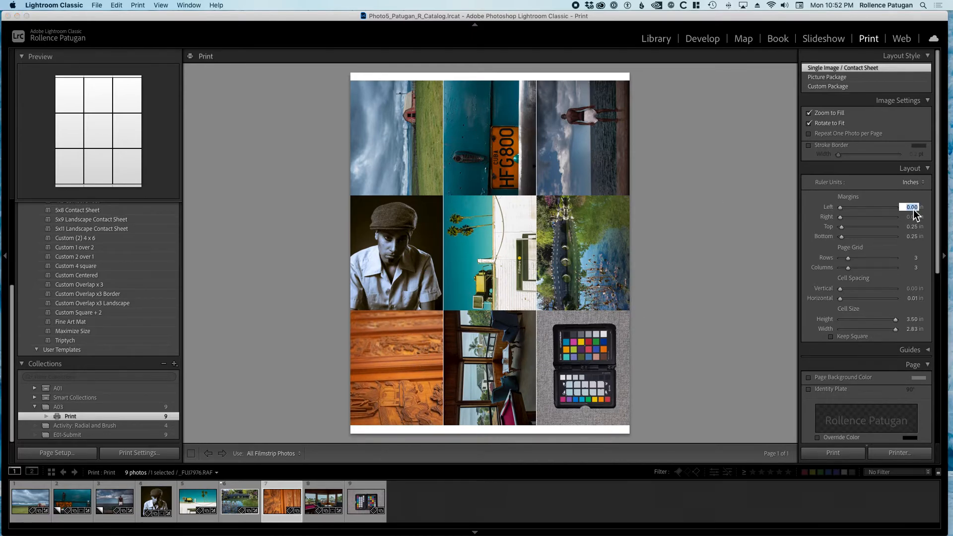
# Set the left and right page margins to 0.25 in.
pyautogui.write('0.25')
pyautogui.press('Tab')
pyautogui.write('0.25')
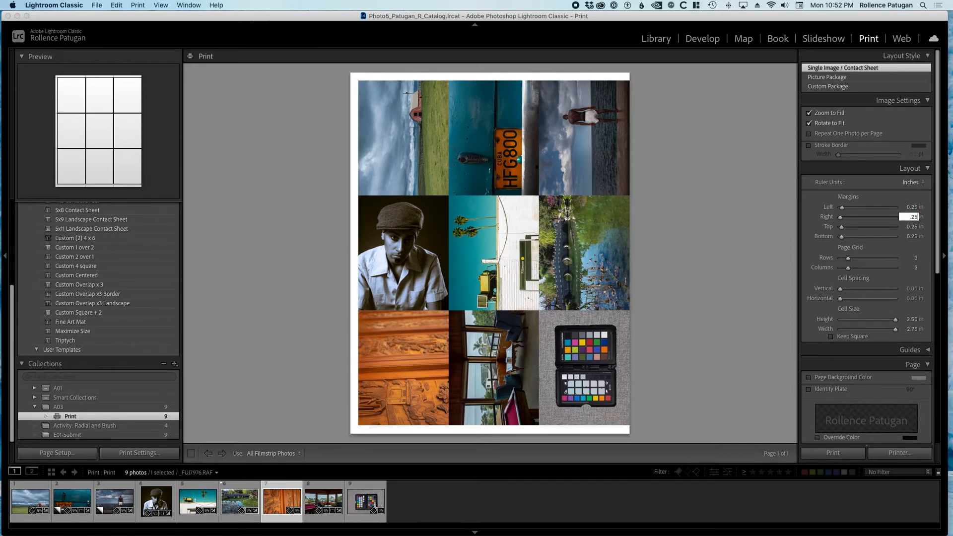
pyautogui.press('Tab')
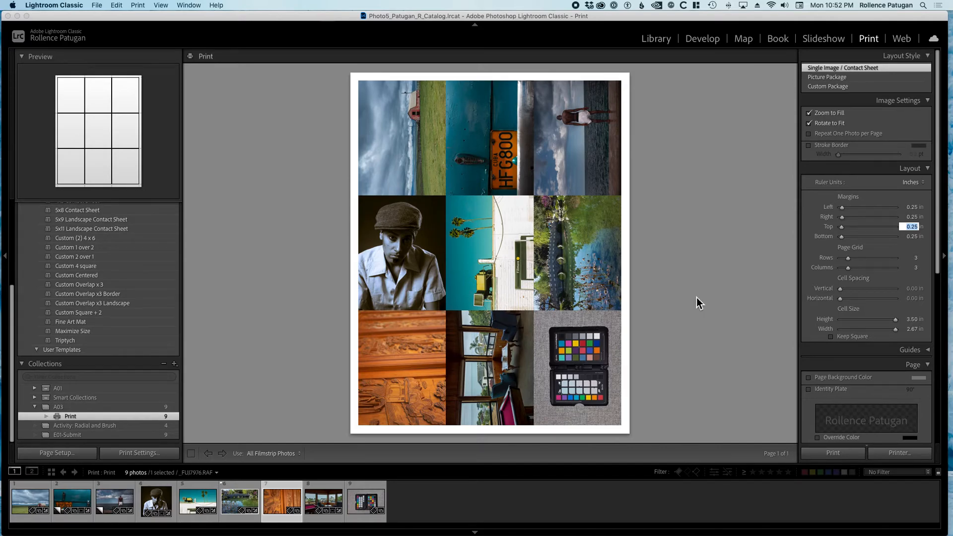
# Move the color checker photo to fifth place in the filmstrip, right after the man's portrait.
pyautogui.click(410, 230)
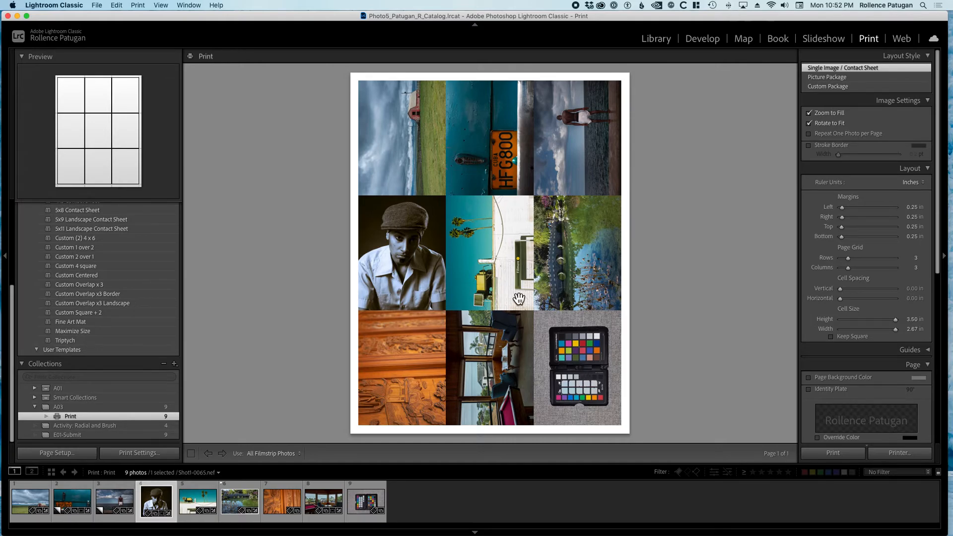
pyautogui.click(443, 502)
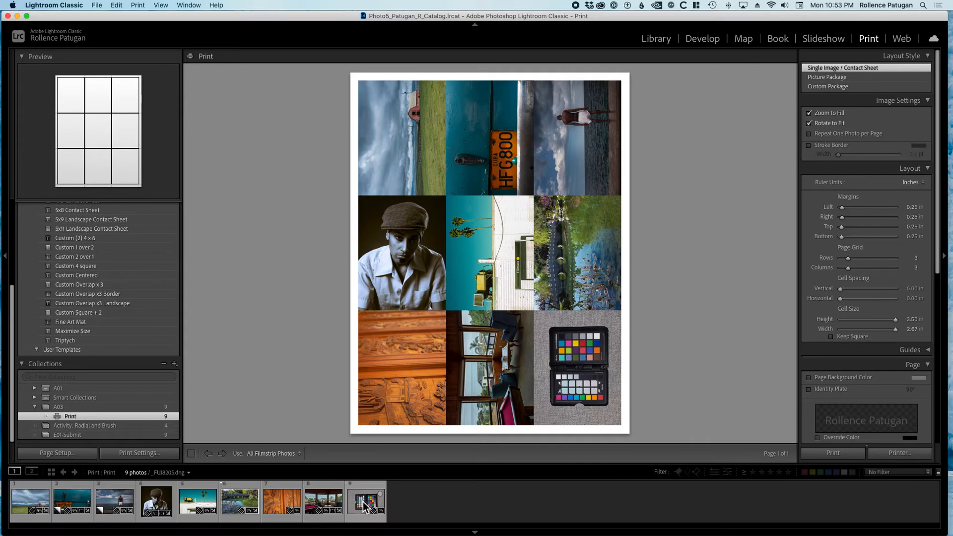
pyautogui.click(362, 501)
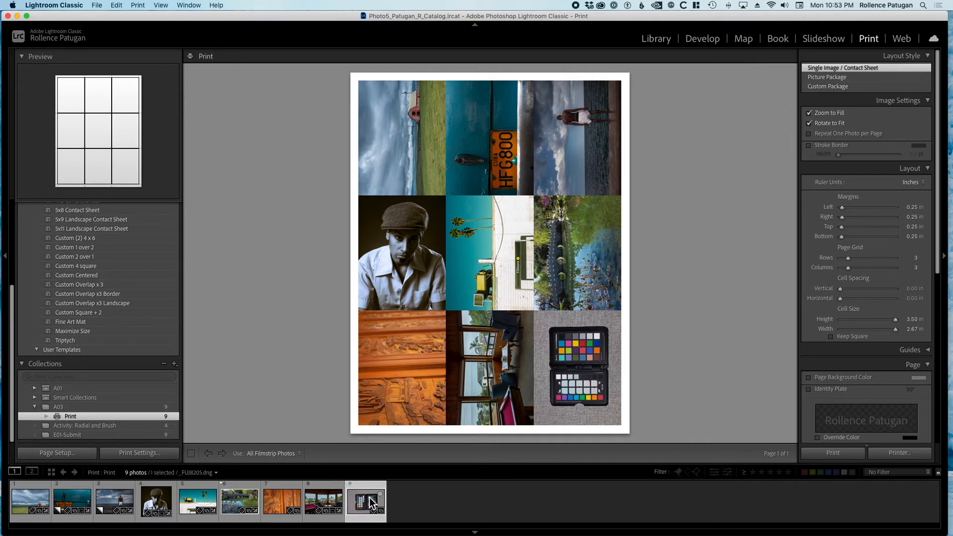
pyautogui.moveTo(367, 501); pyautogui.dragTo(198, 504)
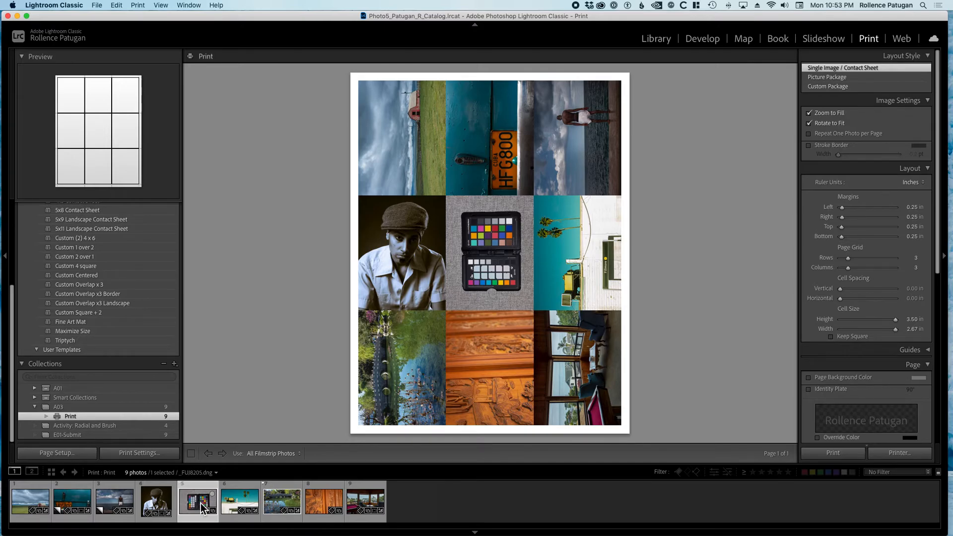
# Open the color checker photo in Develop and crop it in from its left edge at the original aspect ratio.
pyautogui.press('d')
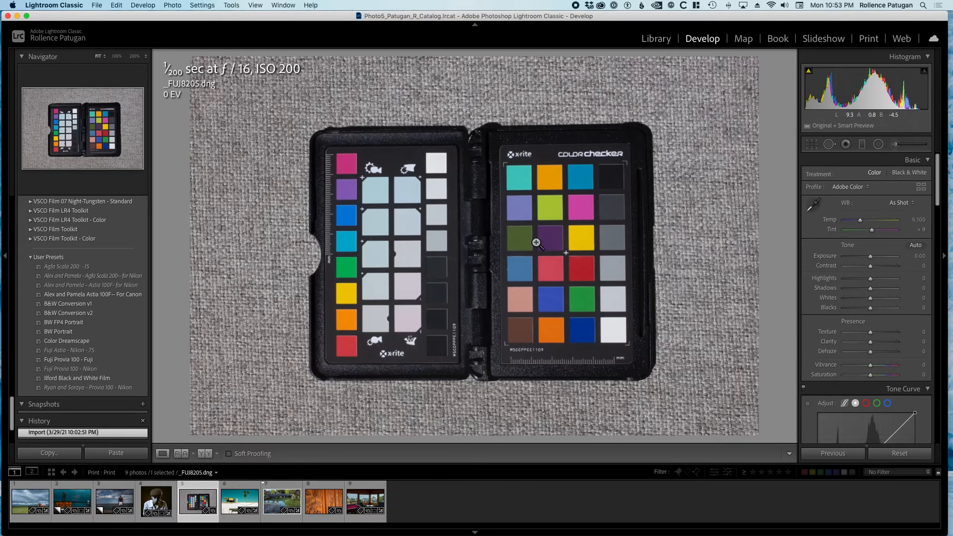
pyautogui.click(813, 146)
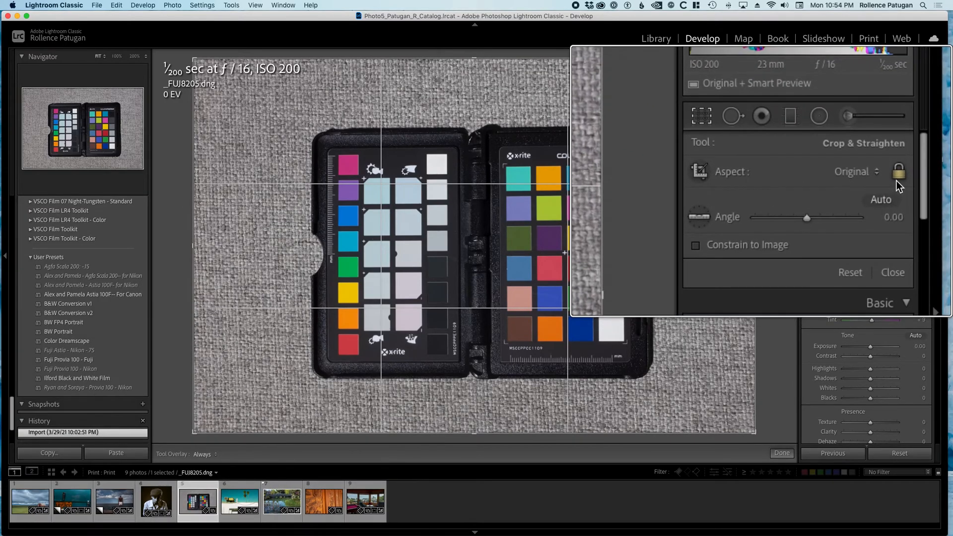
pyautogui.moveTo(195, 240); pyautogui.dragTo(308, 244)
pyautogui.moveTo(576, 252); pyautogui.dragTo(568, 253)
pyautogui.moveTo(452, 243); pyautogui.dragTo(473, 233)
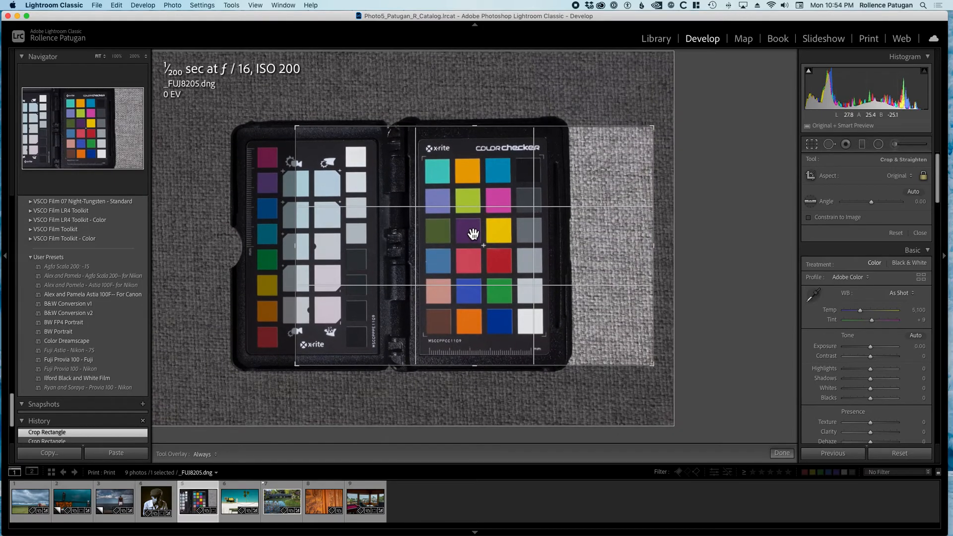
pyautogui.click(782, 453)
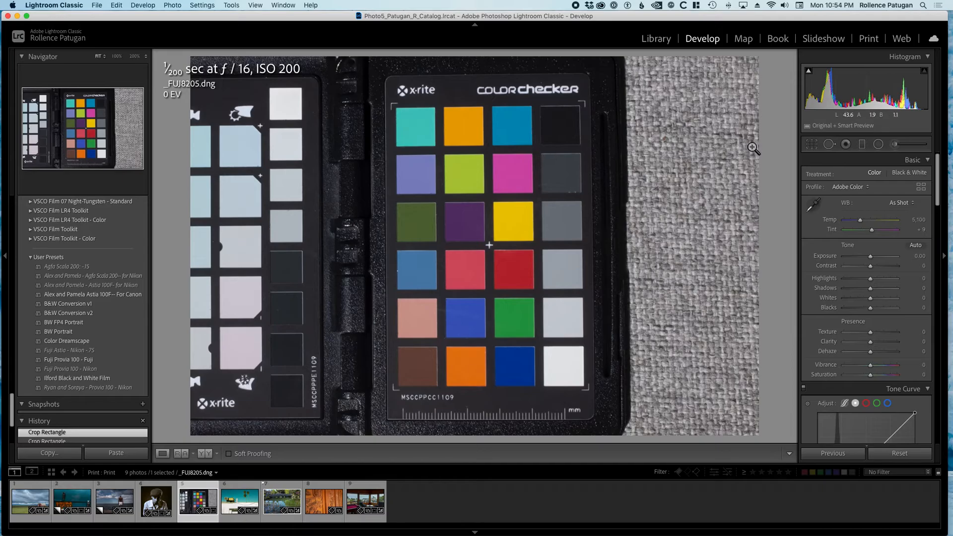
# Redraw the crop as a portrait frame fitted tightly around the right half of the color checker and apply it.
pyautogui.click(811, 144)
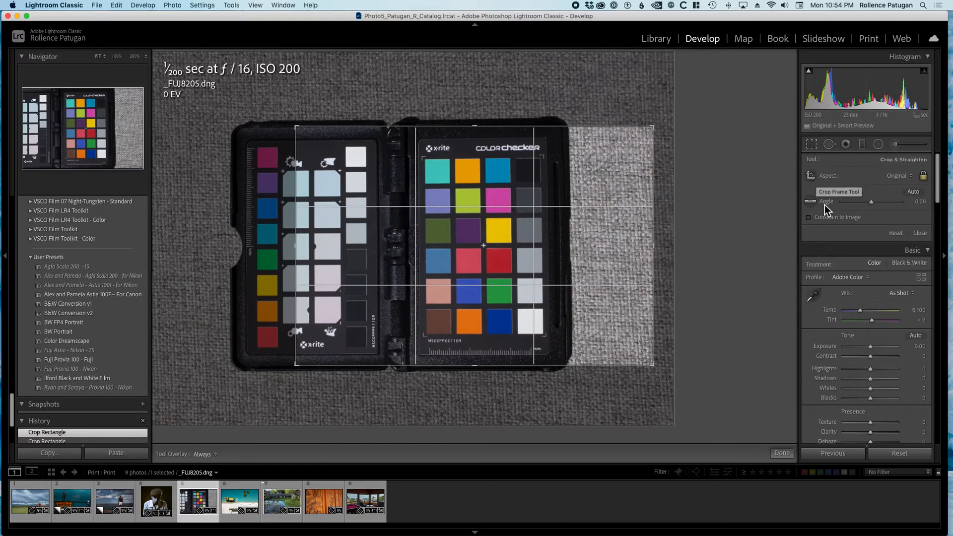
pyautogui.click(824, 189)
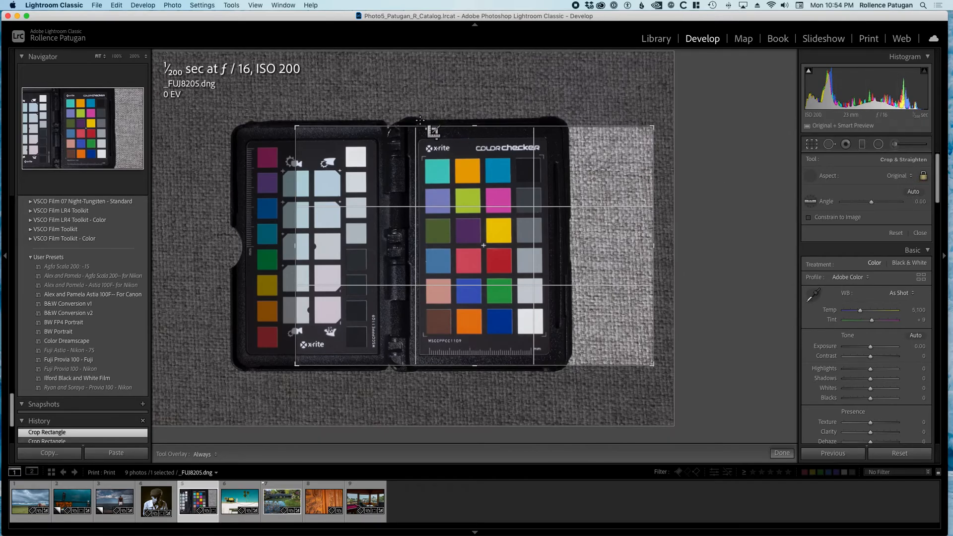
pyautogui.moveTo(378, 92); pyautogui.dragTo(631, 403)
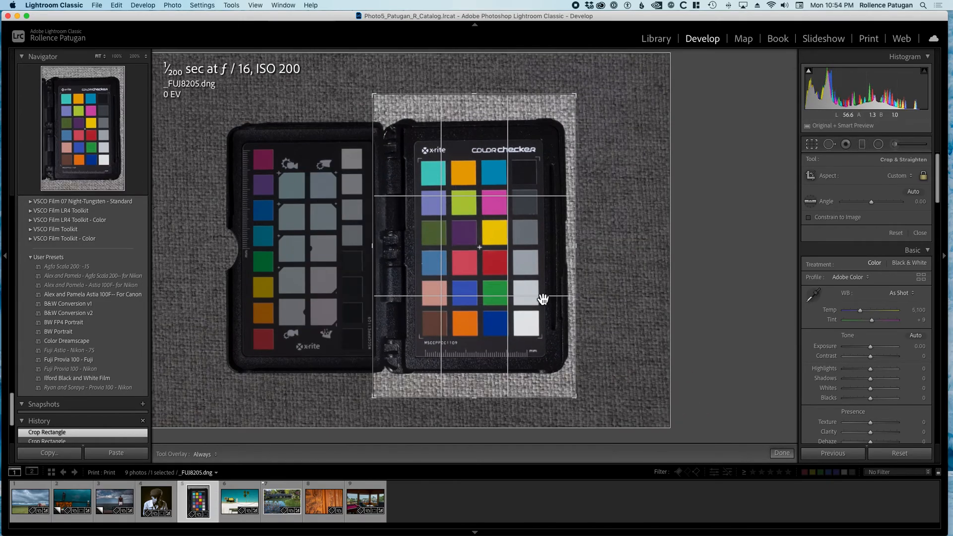
pyautogui.moveTo(472, 244); pyautogui.dragTo(469, 241)
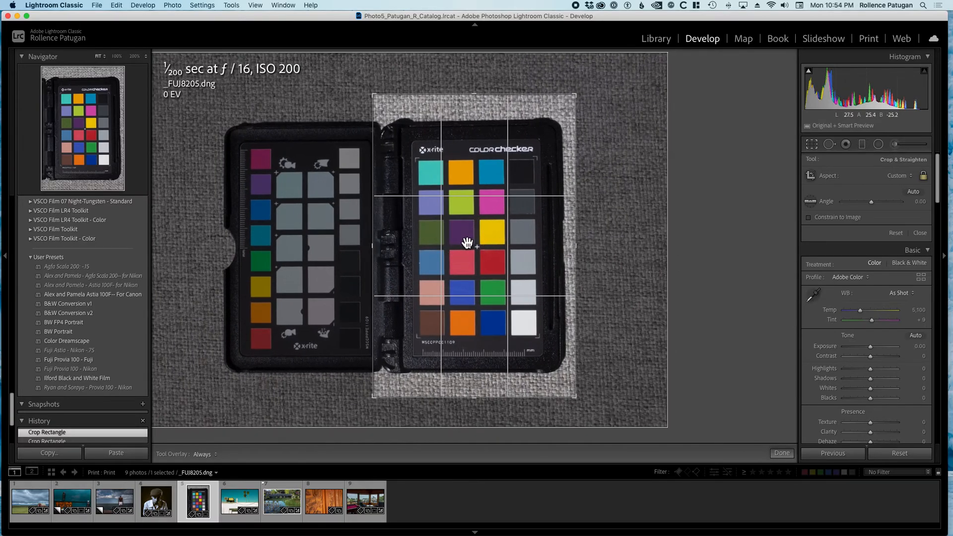
pyautogui.moveTo(477, 105)
pyautogui.mouseDown()
pyautogui.moveTo(477, 92)
pyautogui.moveTo(476, 100)
pyautogui.mouseUp()
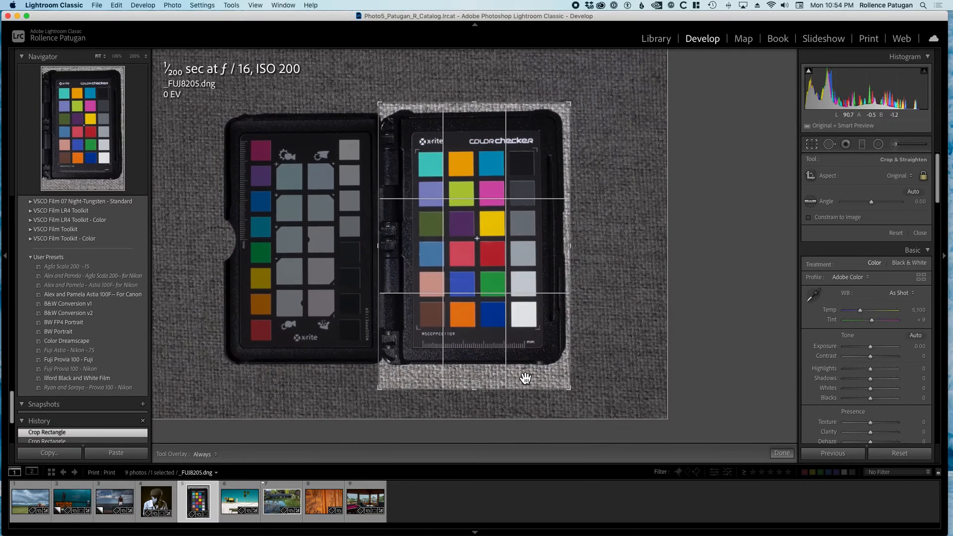
pyautogui.moveTo(482, 398); pyautogui.dragTo(478, 379)
pyautogui.moveTo(486, 311); pyautogui.dragTo(484, 315)
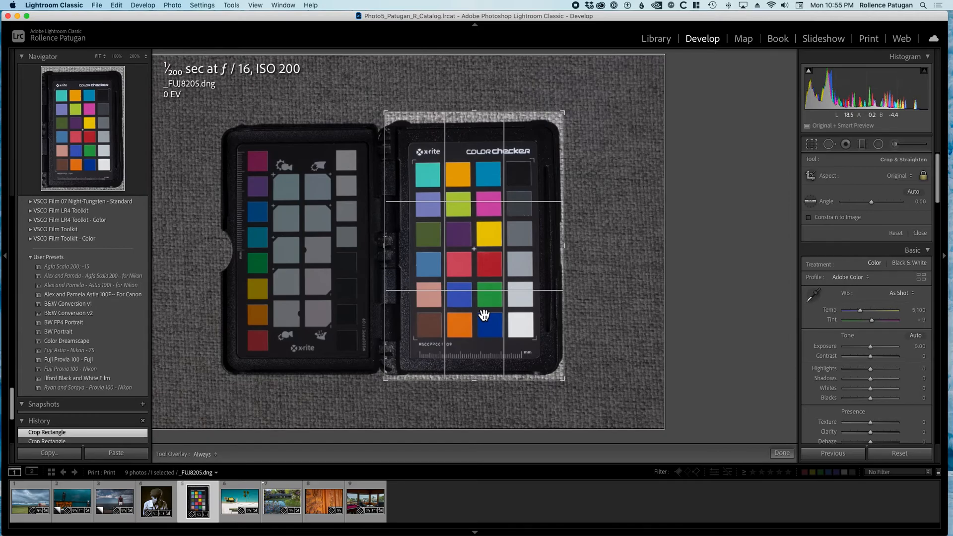
pyautogui.click(782, 453)
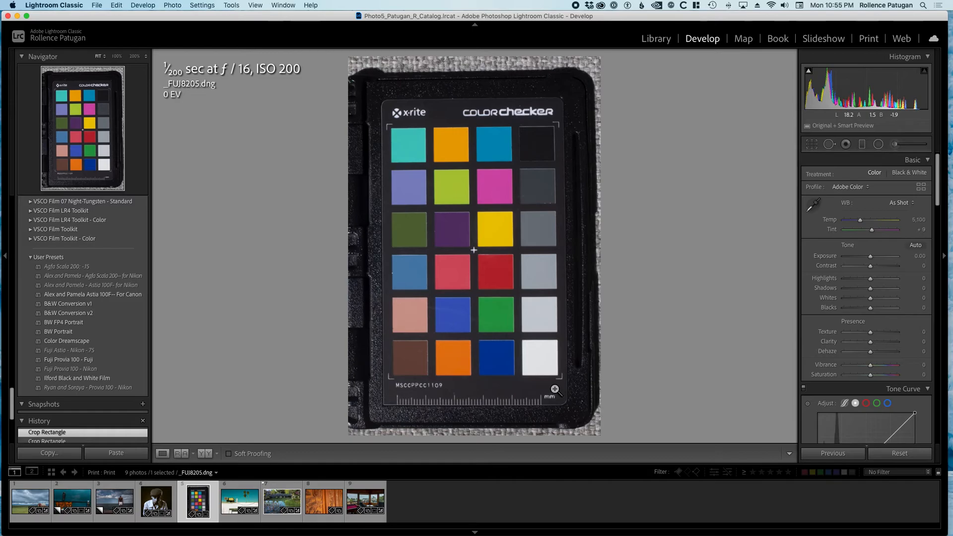
# Reset the photo's edits, draw a new portrait crop centered on the right half of the color checker, and apply it.
pyautogui.click(815, 147)
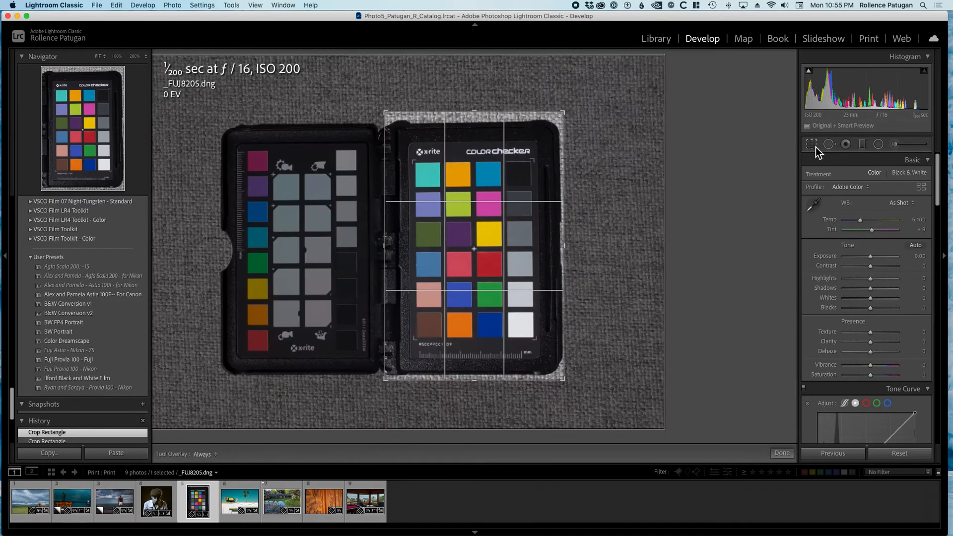
pyautogui.click(913, 454)
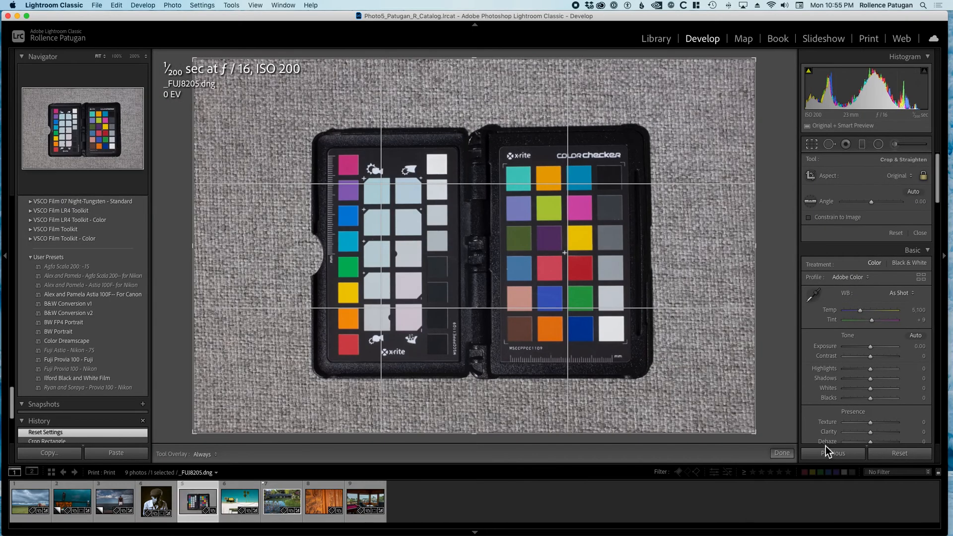
pyautogui.click(815, 177)
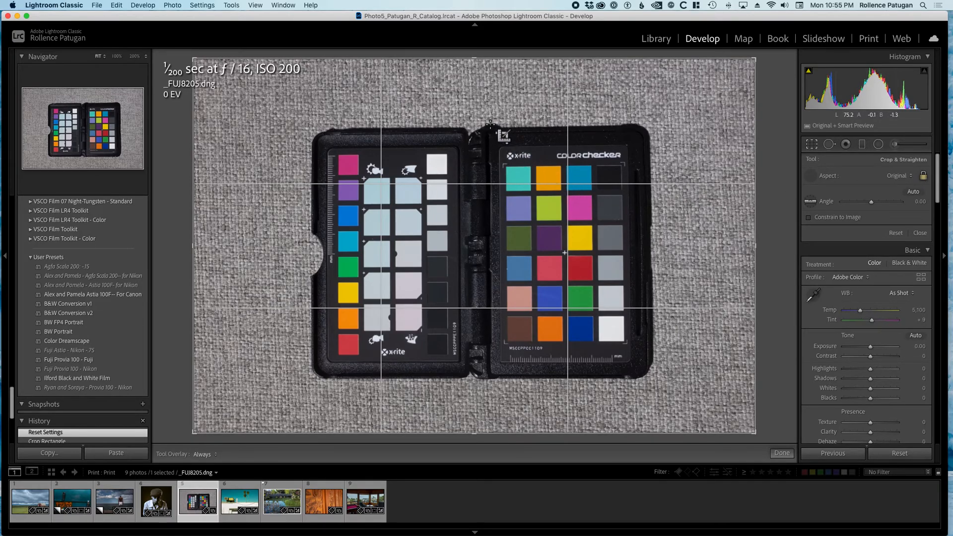
pyautogui.moveTo(475, 105); pyautogui.dragTo(663, 390)
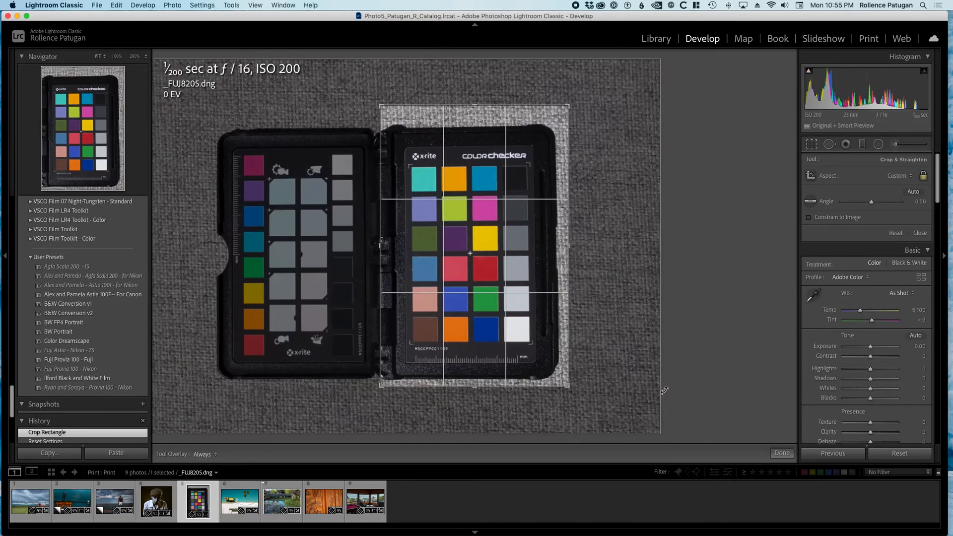
pyautogui.moveTo(524, 268)
pyautogui.mouseDown()
pyautogui.moveTo(514, 268)
pyautogui.moveTo(515, 256)
pyautogui.mouseUp()
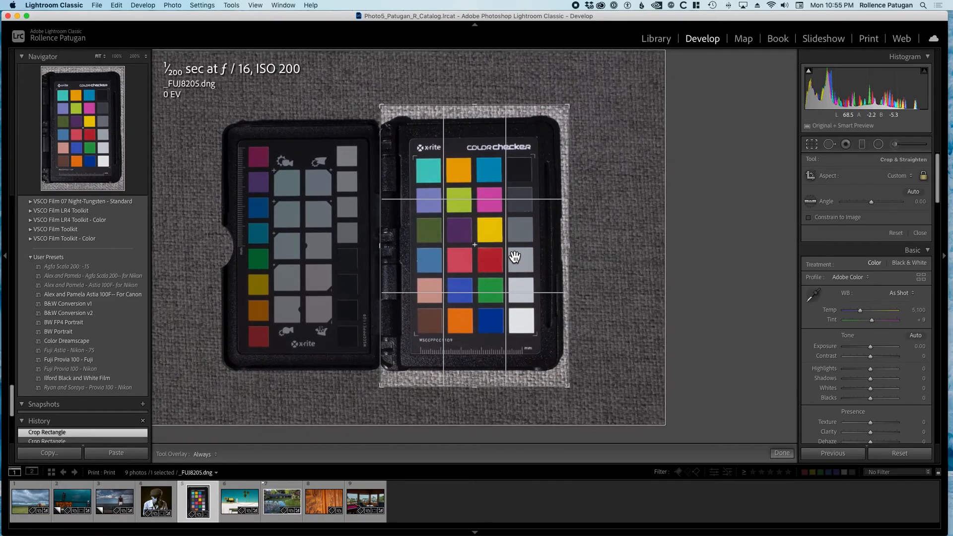
pyautogui.click(782, 453)
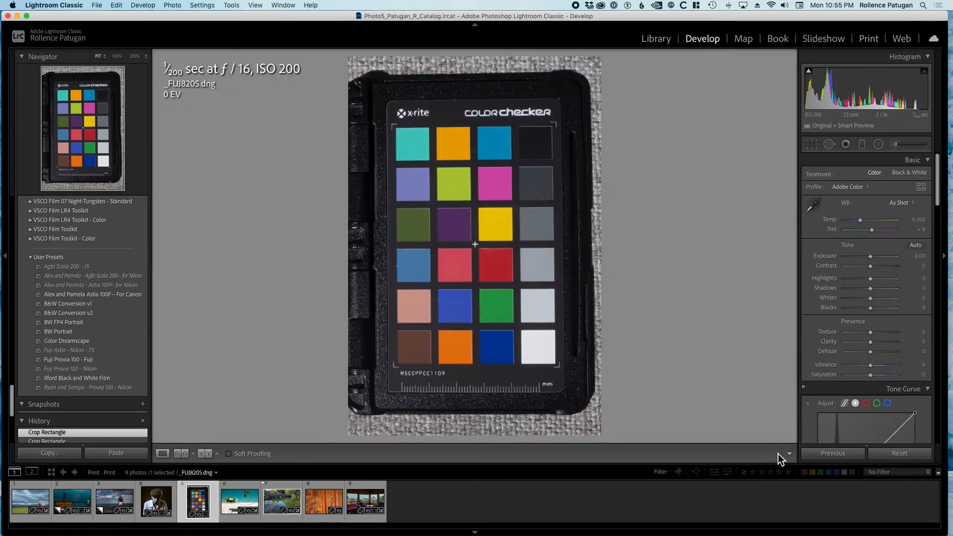
# Rotate the color checker photo's crop to an angle of about 1.16 and apply it.
pyautogui.click(810, 145)
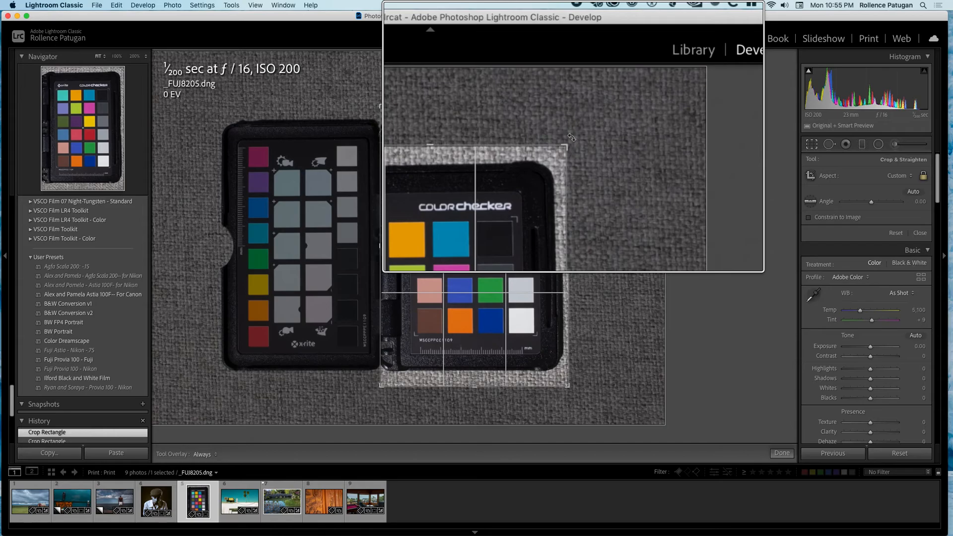
pyautogui.moveTo(574, 102); pyautogui.dragTo(577, 101)
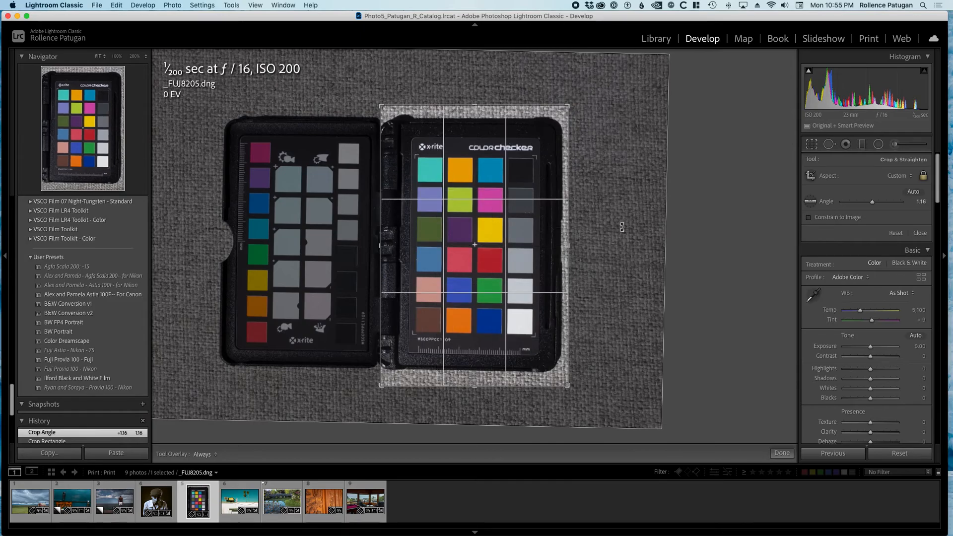
pyautogui.click(781, 453)
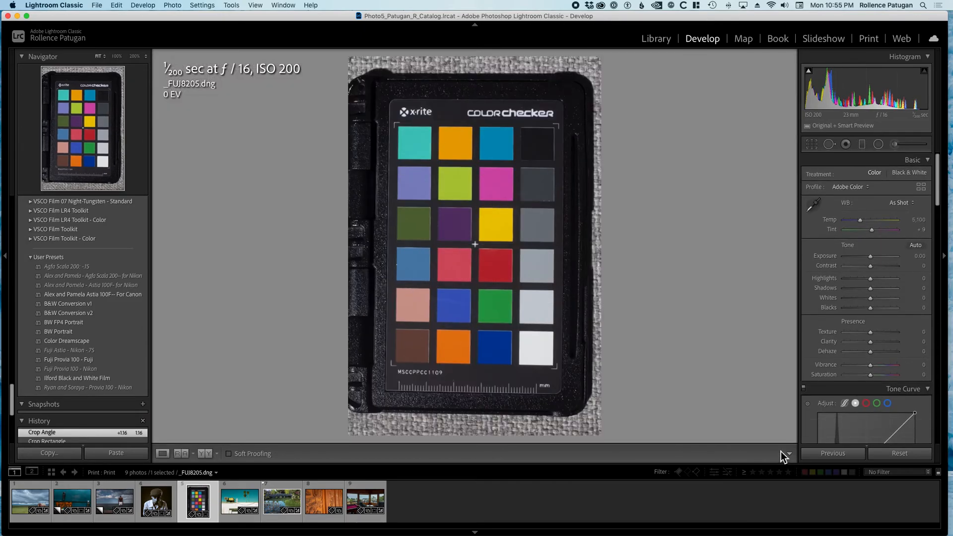
# Straighten the color checker crop to an angle of about 0.18, apply it, and return to the Print layout.
pyautogui.click(811, 144)
pyautogui.moveTo(584, 102); pyautogui.dragTo(579, 96)
pyautogui.click(783, 453)
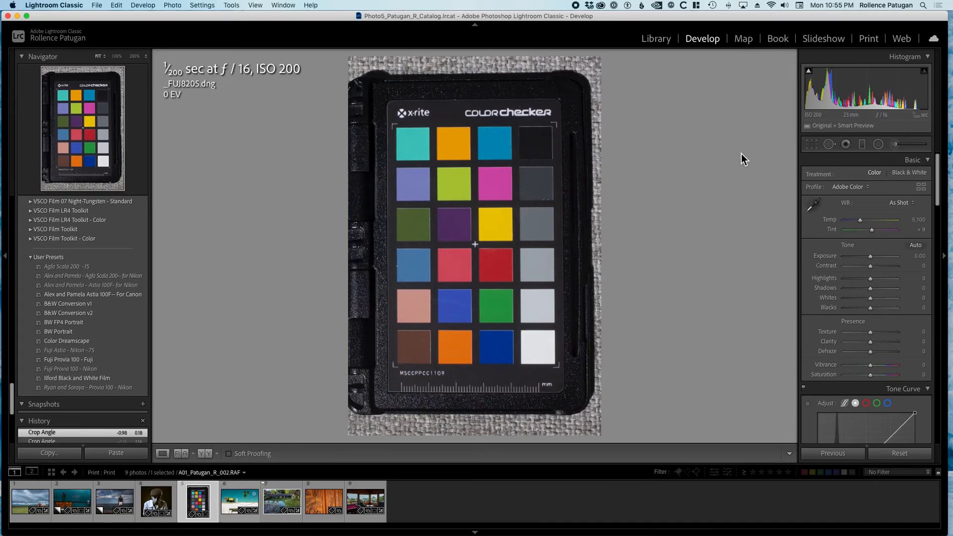
pyautogui.click(867, 40)
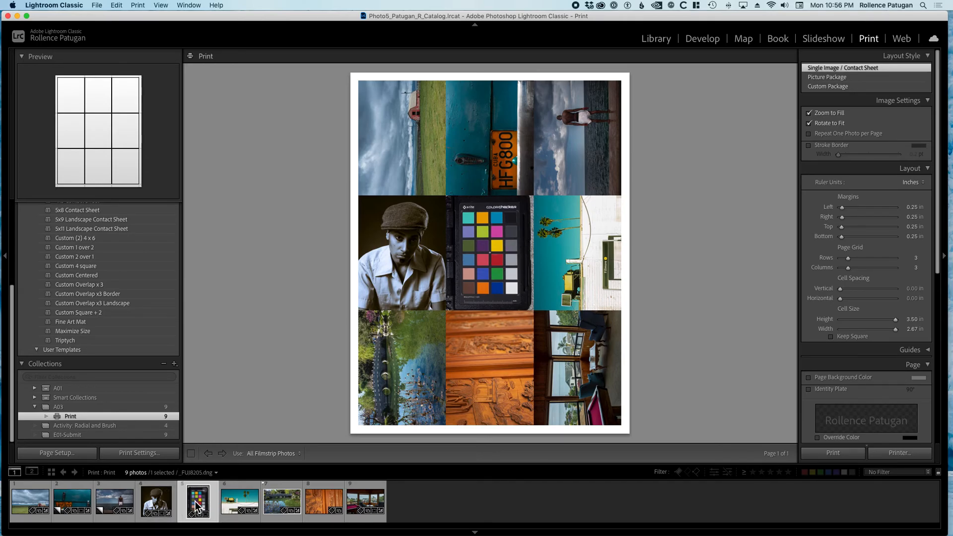
# Tighten the color checker crop in Develop to exclude the surrounding fabric, apply it, and return to the Print layout.
pyautogui.click(711, 42)
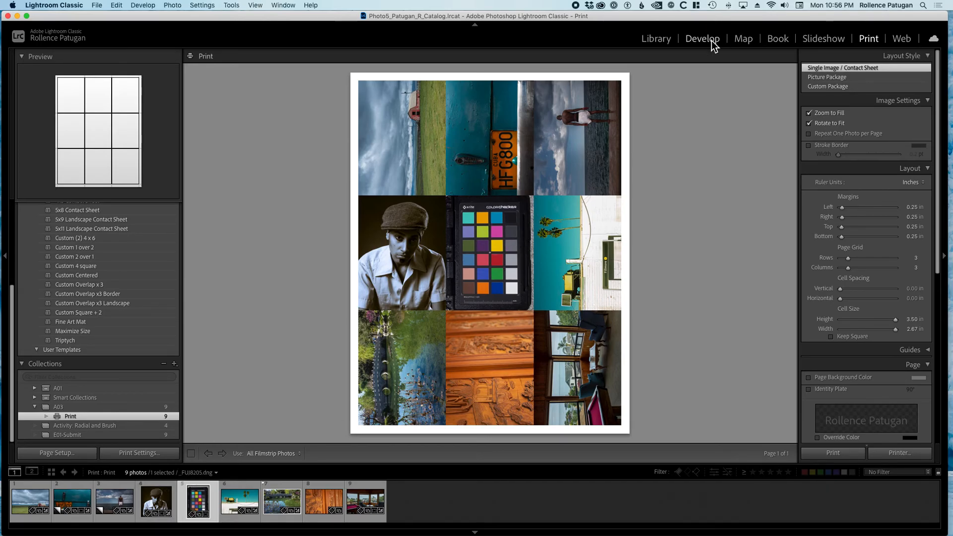
pyautogui.click(814, 148)
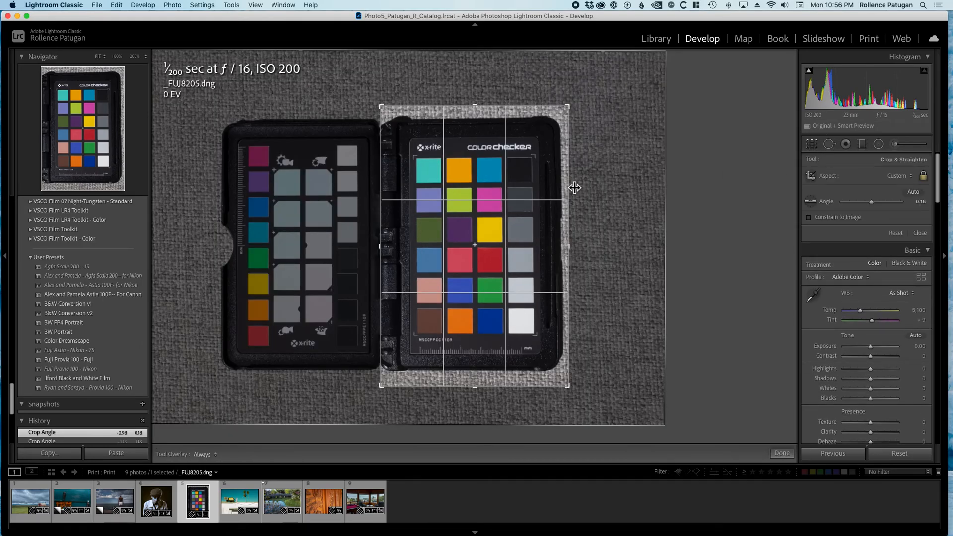
pyautogui.moveTo(571, 188); pyautogui.dragTo(568, 188)
pyautogui.moveTo(483, 117); pyautogui.dragTo(483, 123)
pyautogui.moveTo(480, 379); pyautogui.dragTo(483, 372)
pyautogui.moveTo(480, 331); pyautogui.dragTo(483, 337)
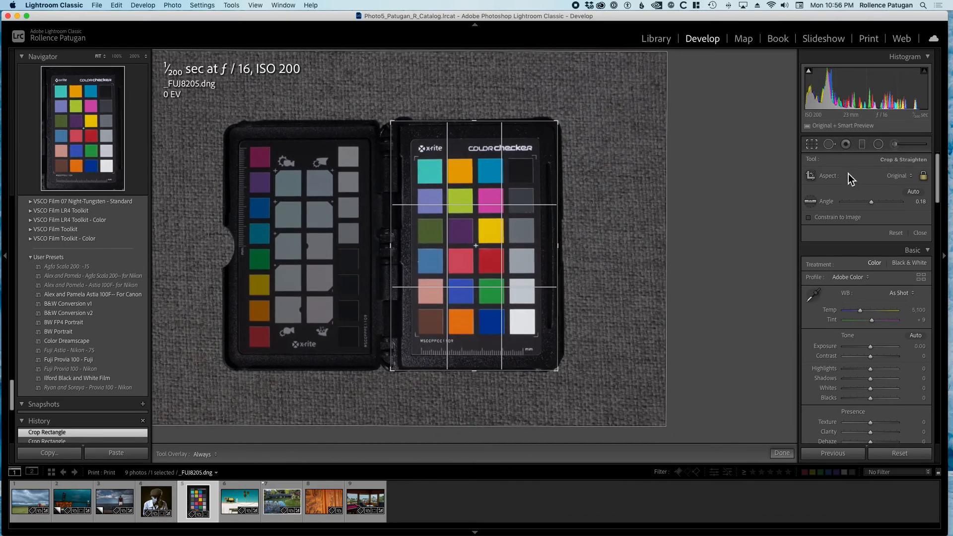
pyautogui.click(782, 453)
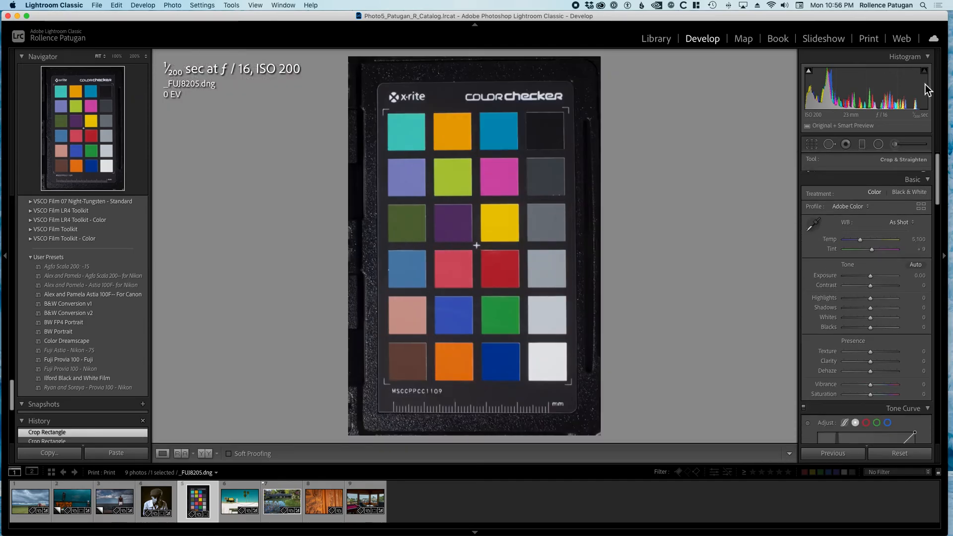
pyautogui.click(871, 43)
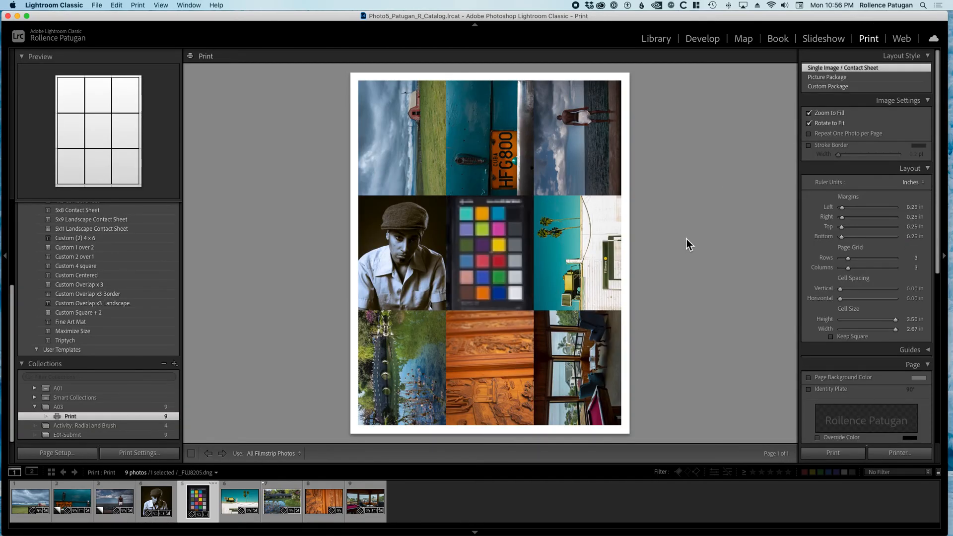